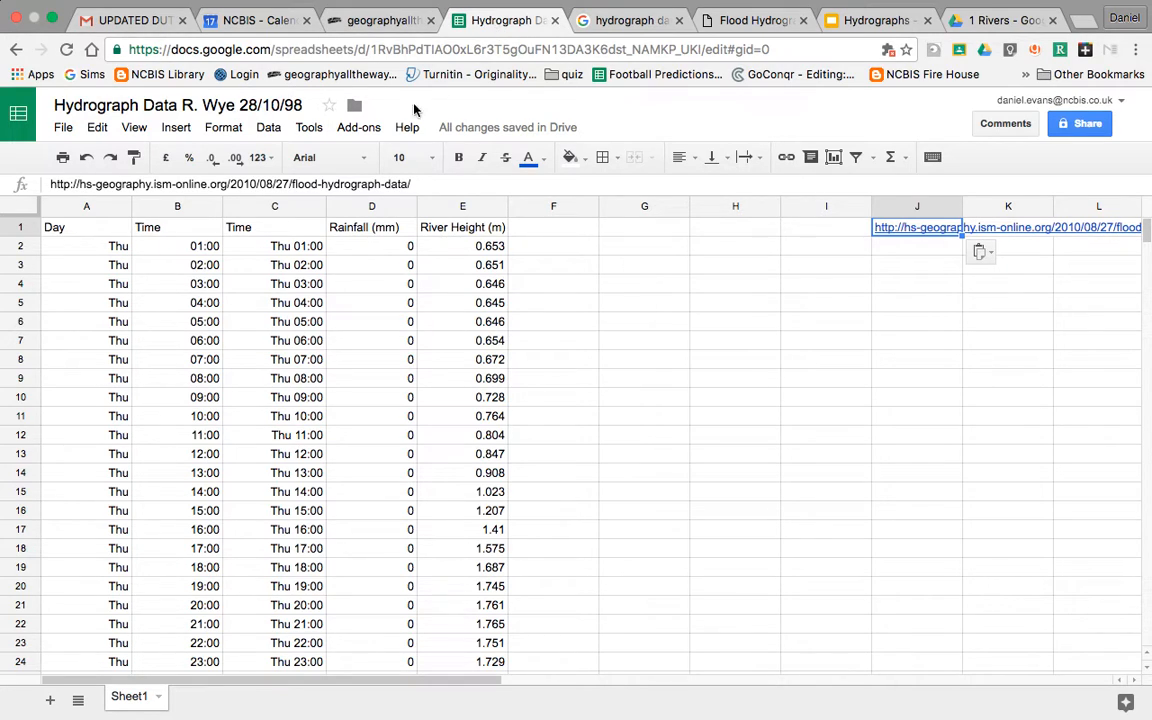
Step: Select the Time, Rainfall (mm) and River Height (m) headers in C1:E1, then scroll through the readings
left_click(265, 232)
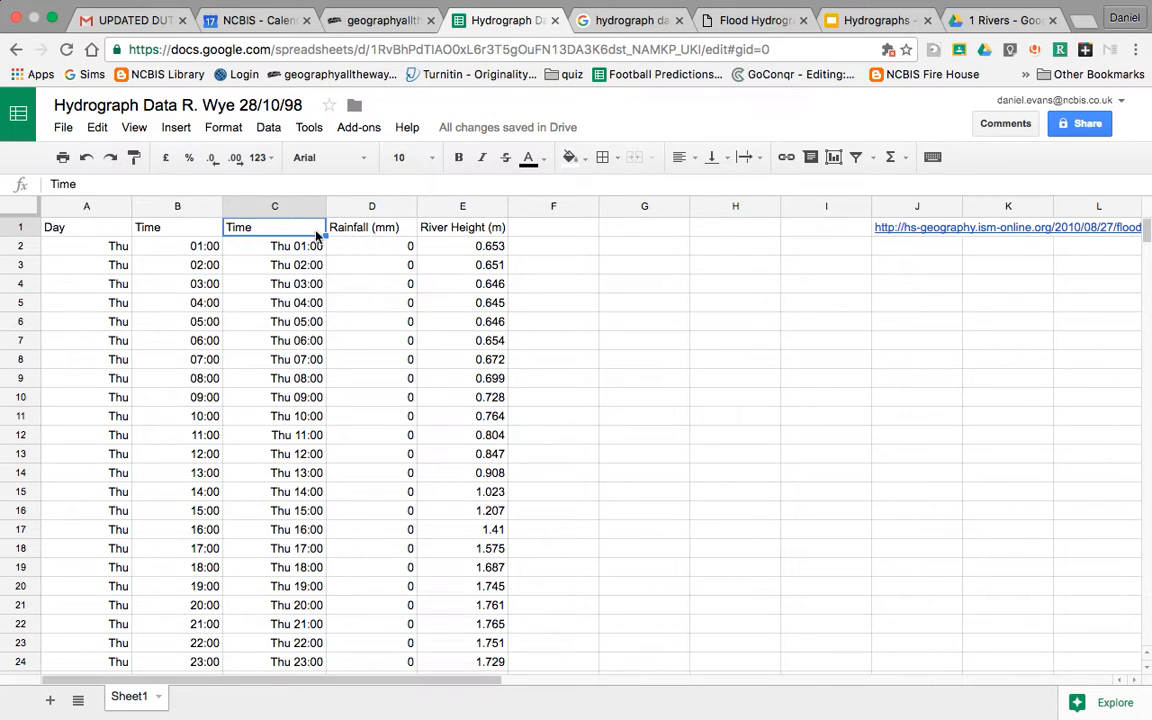
left_click(378, 231, "shift")
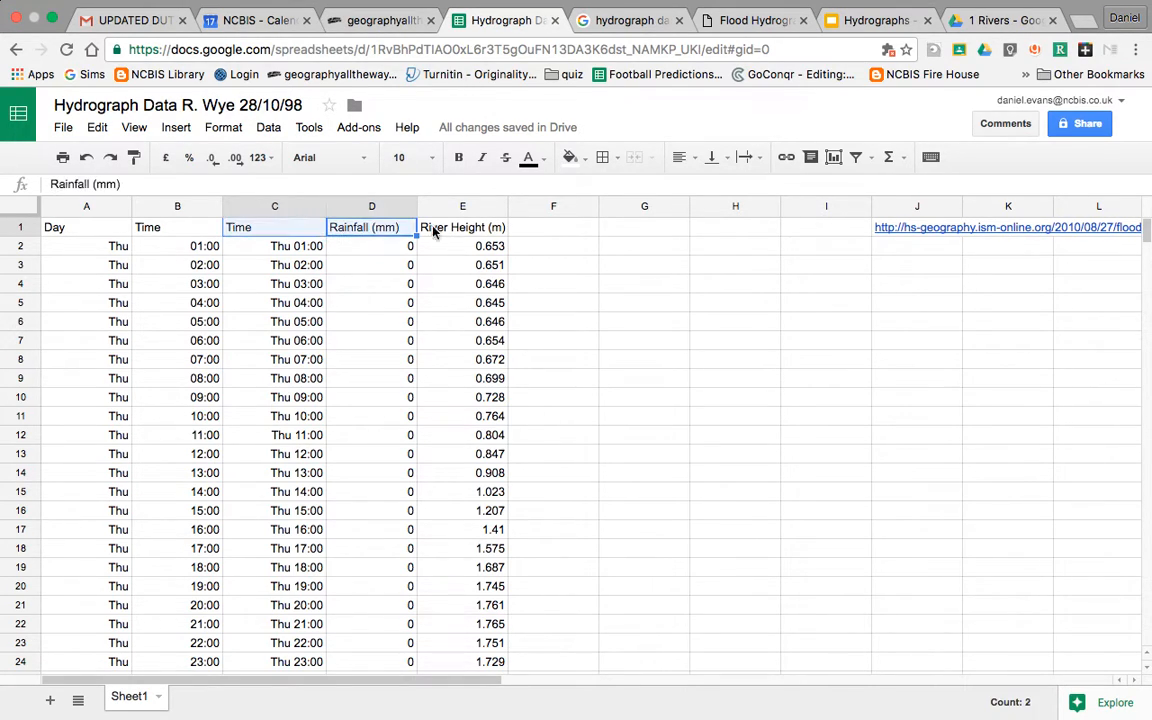
left_click(440, 228, "shift")
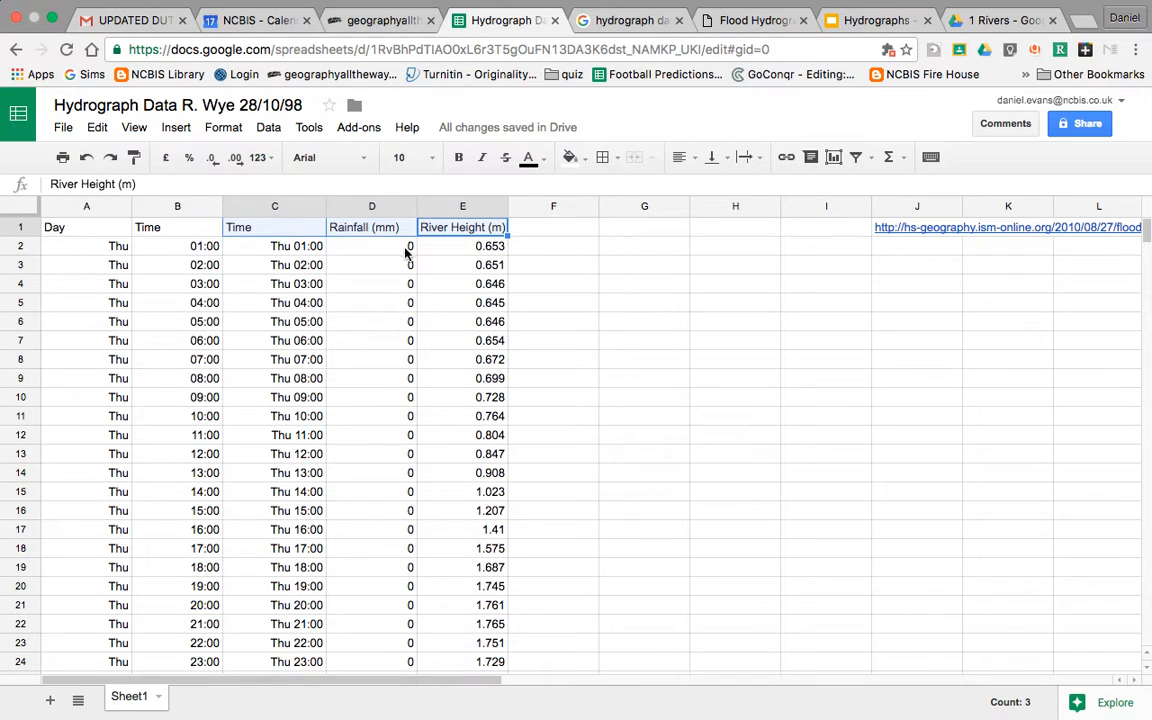
scroll(386, 348, "down", 6)
scroll(386, 348, "down", 12)
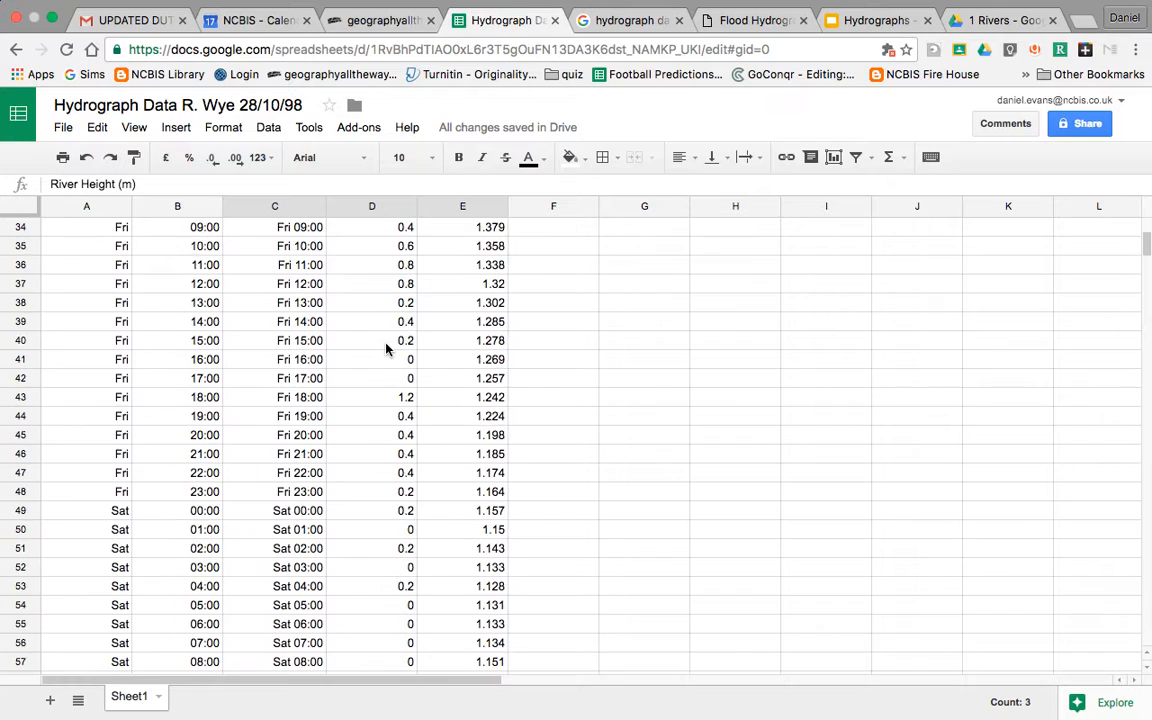
scroll(386, 348, "up", 11)
scroll(386, 348, "up", 7)
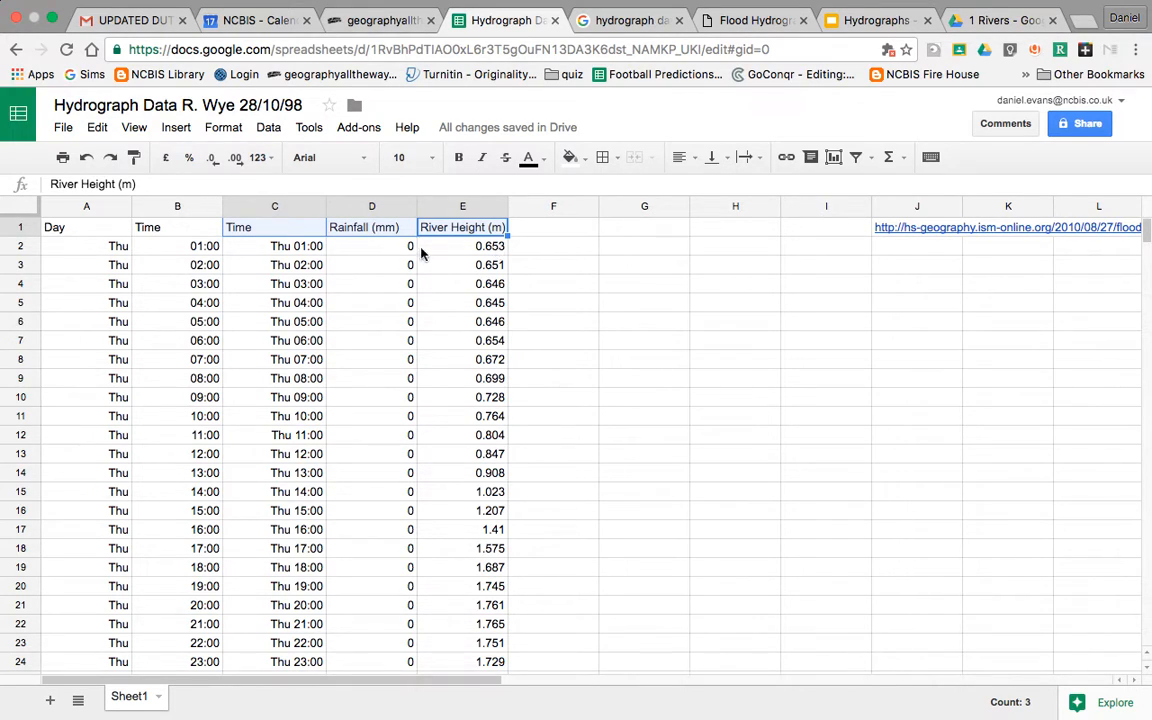
left_click(390, 246)
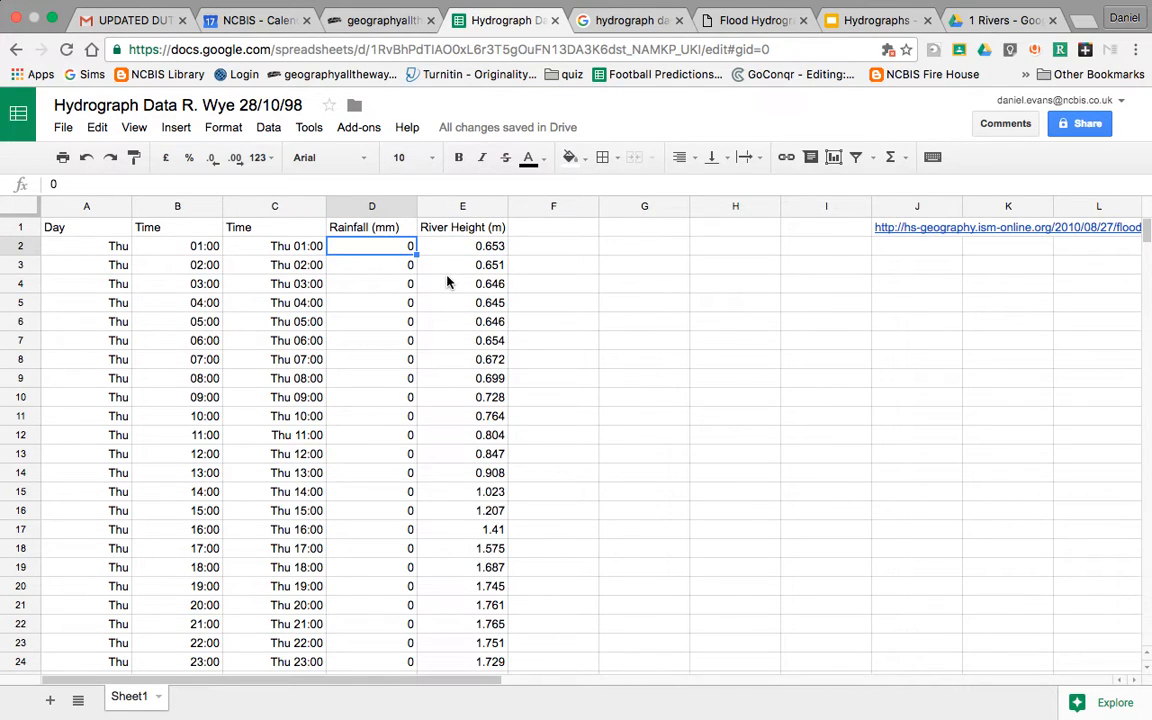
scroll(377, 293, "down", 10)
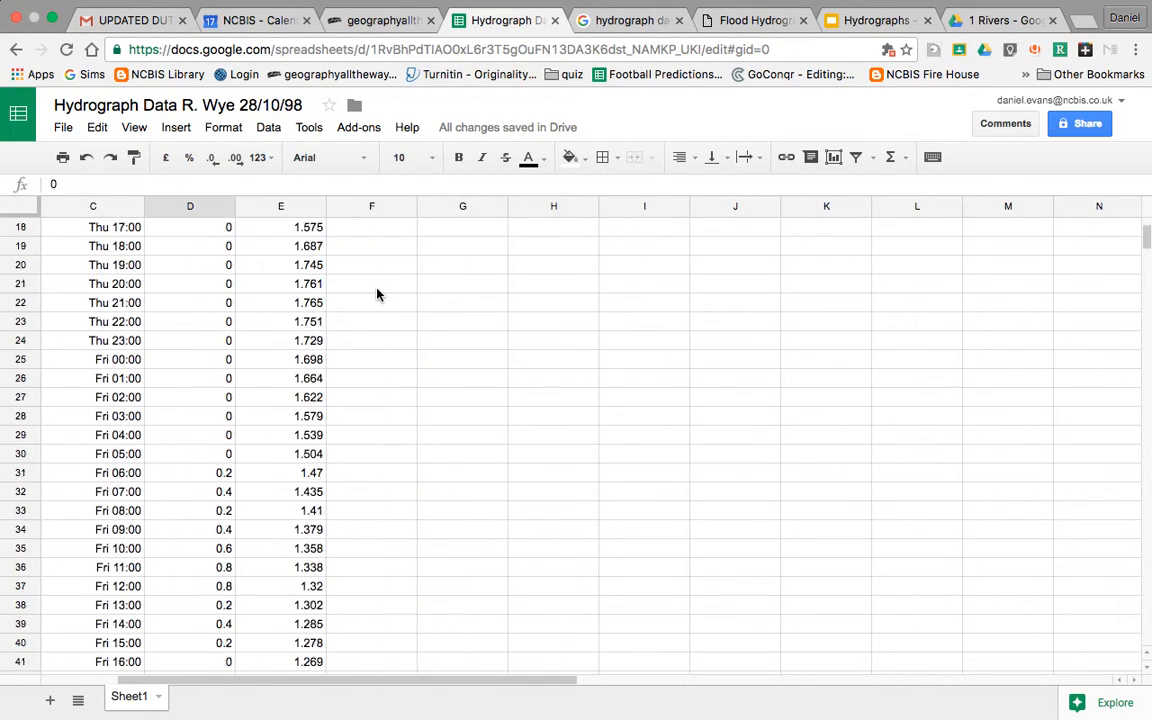
scroll(377, 293, "down", 20)
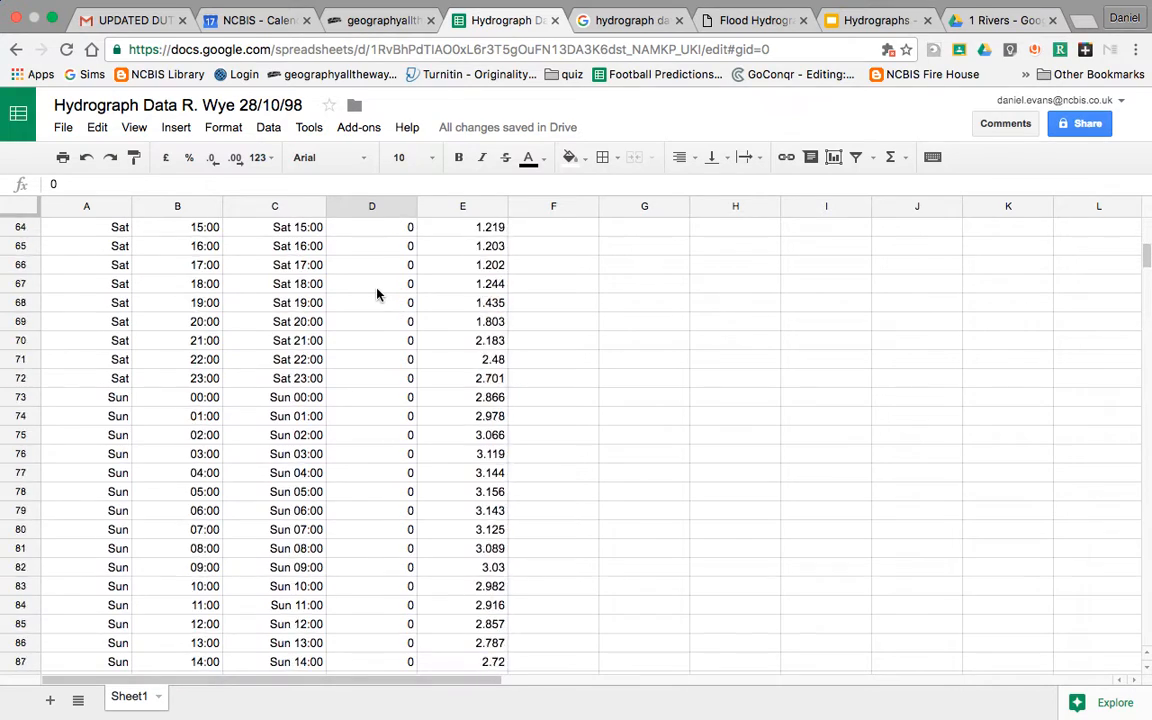
scroll(377, 293, "up", 15)
scroll(377, 293, "up", 20)
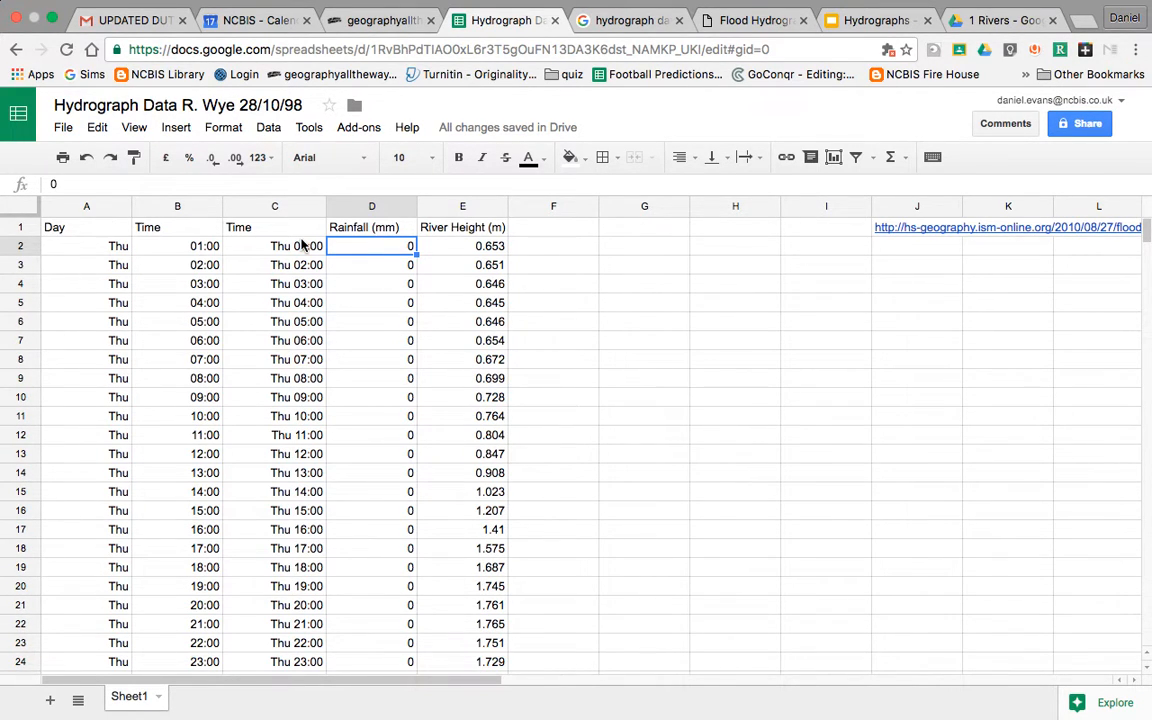
scroll(368, 395, "down", 20)
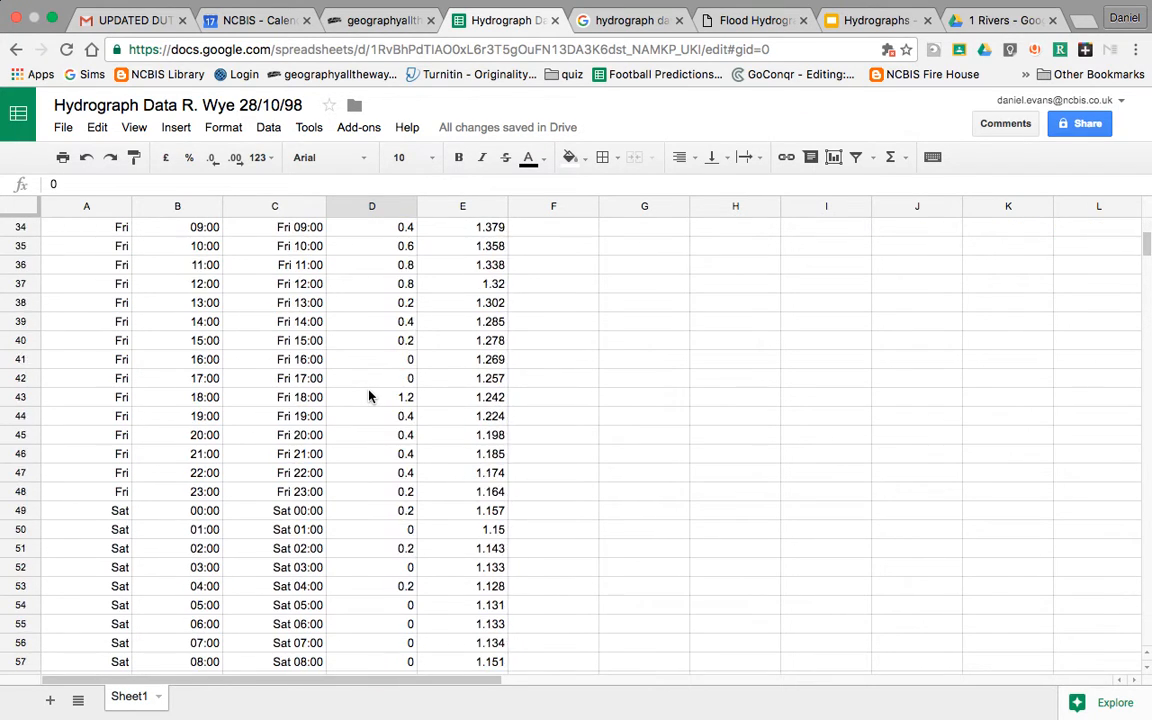
scroll(368, 396, "down", 18)
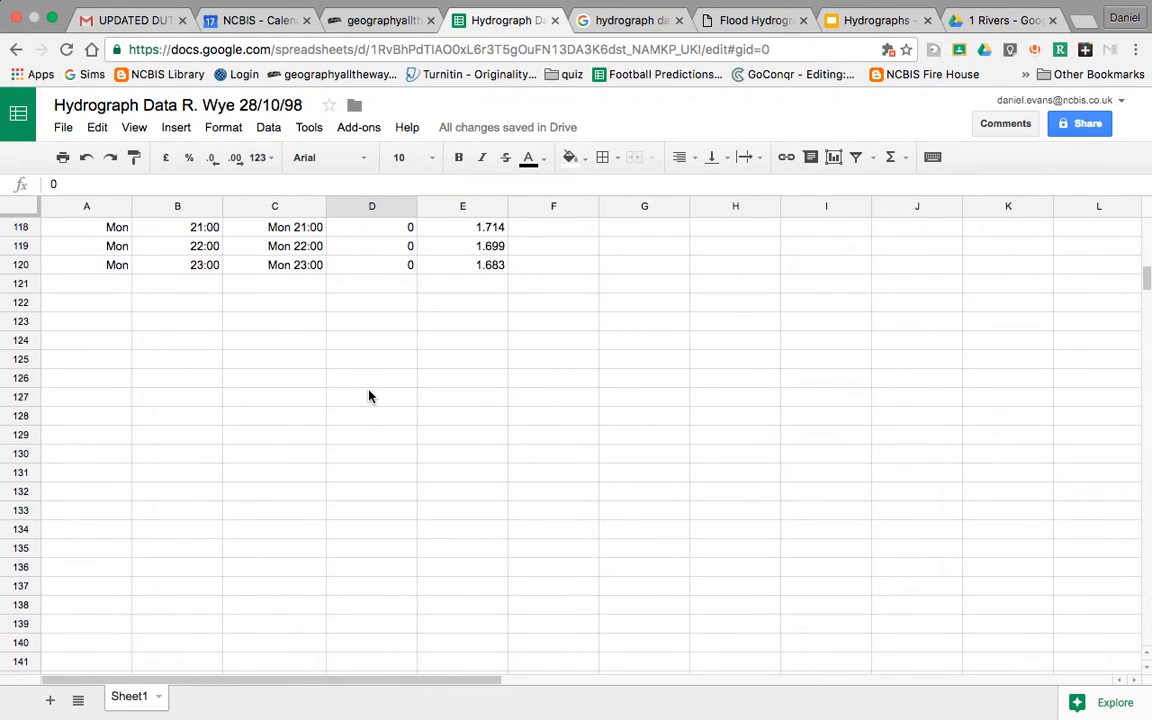
scroll(386, 350, "up", 20)
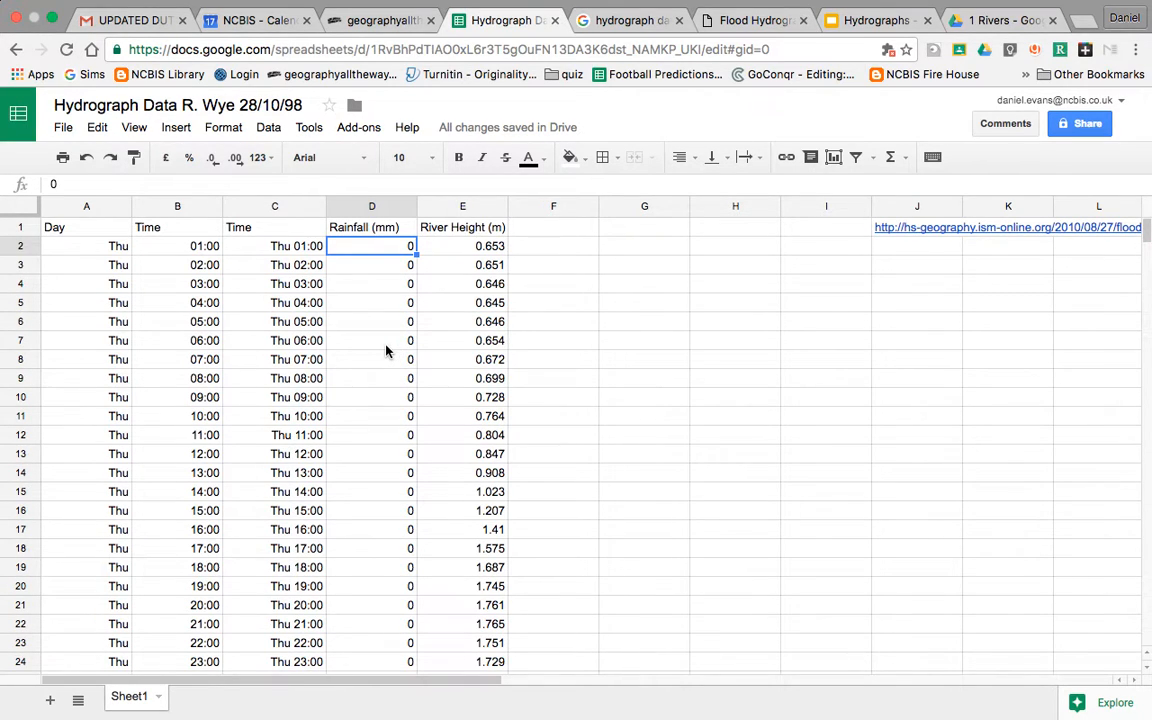
Step: Select C1:E120 to cover the Time, Rainfall and River Height columns down to the last reading
left_click(257, 228)
left_click_drag(257, 228, 479, 613)
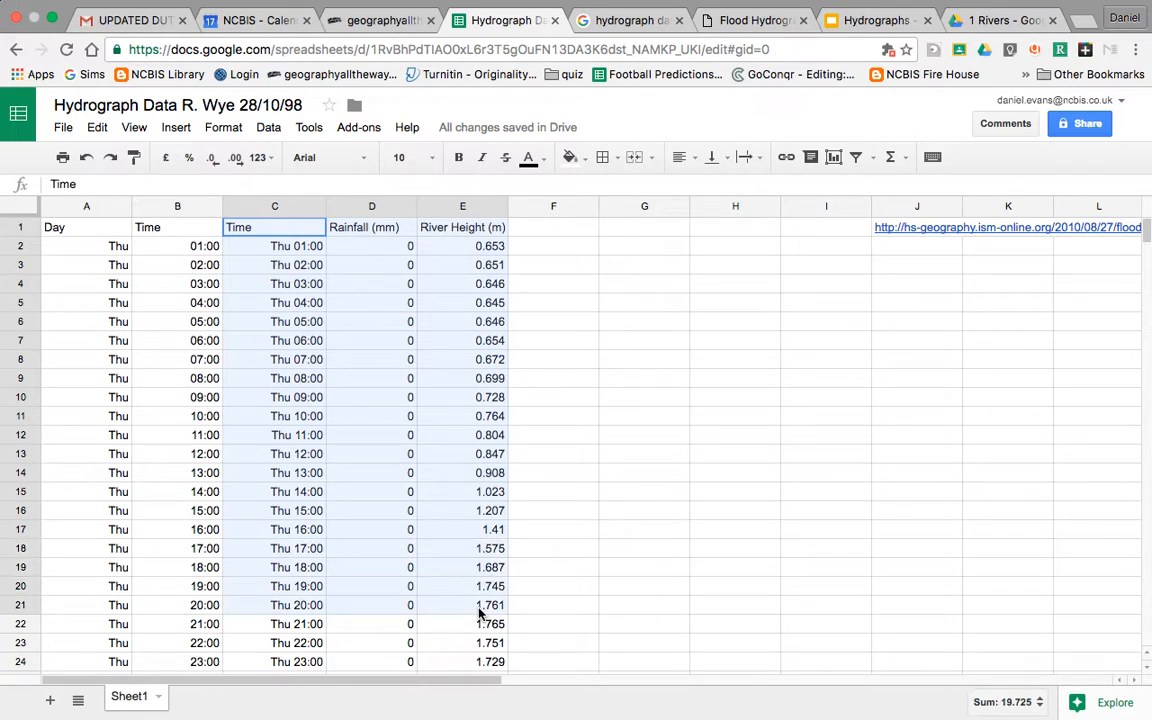
scroll(479, 613, "down", 8)
mouse_move(485, 717)
left_mouse_down()
mouse_move(455, 494)
mouse_move(485, 512)
left_mouse_up()
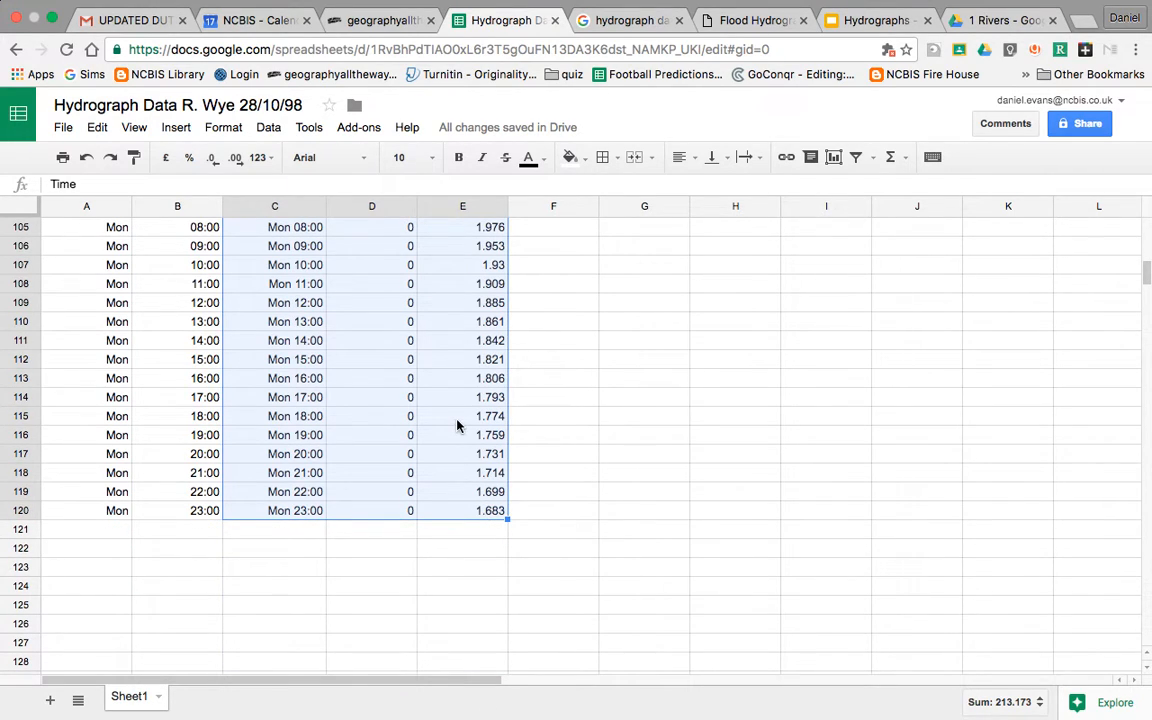
scroll(457, 425, "up", 20)
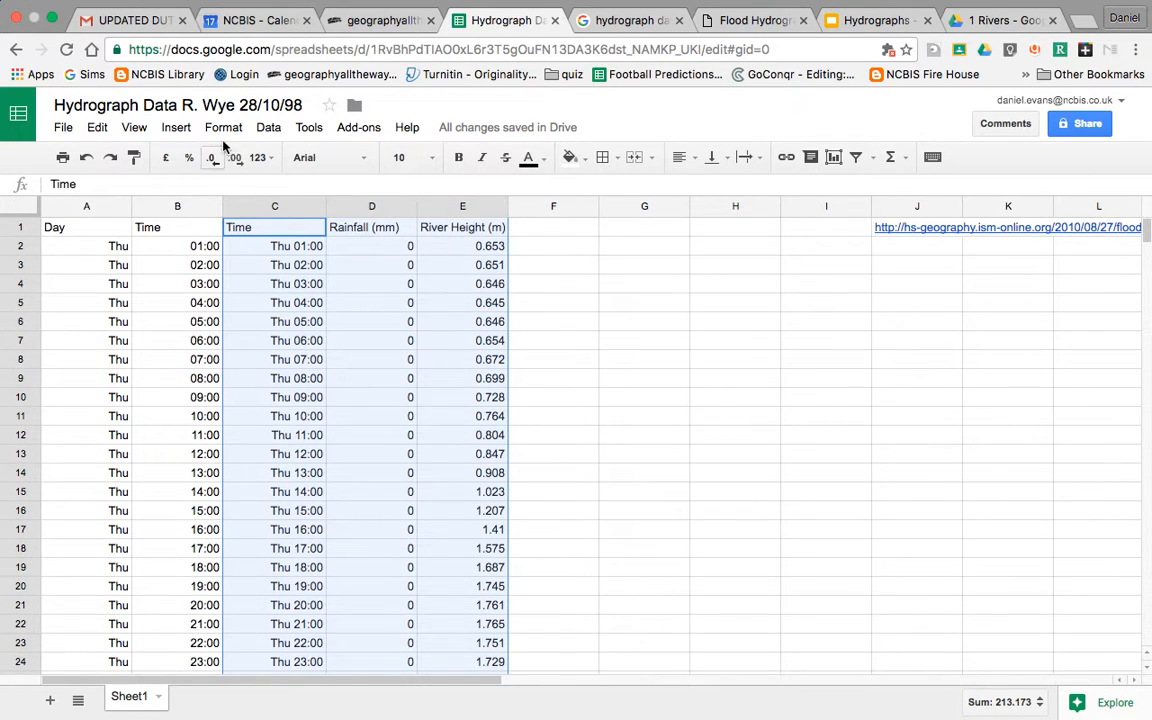
Step: Insert a chart of C1:E120, bringing up the Chart Editor with a line chart preview
left_click(176, 127)
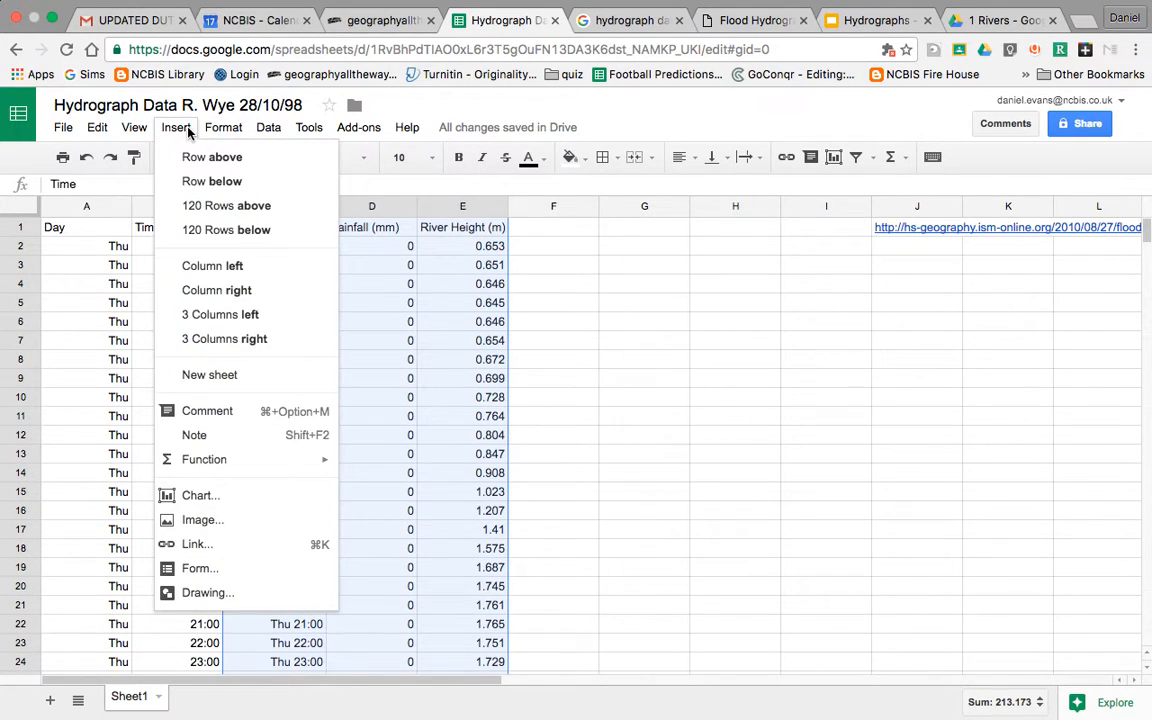
left_click(199, 496)
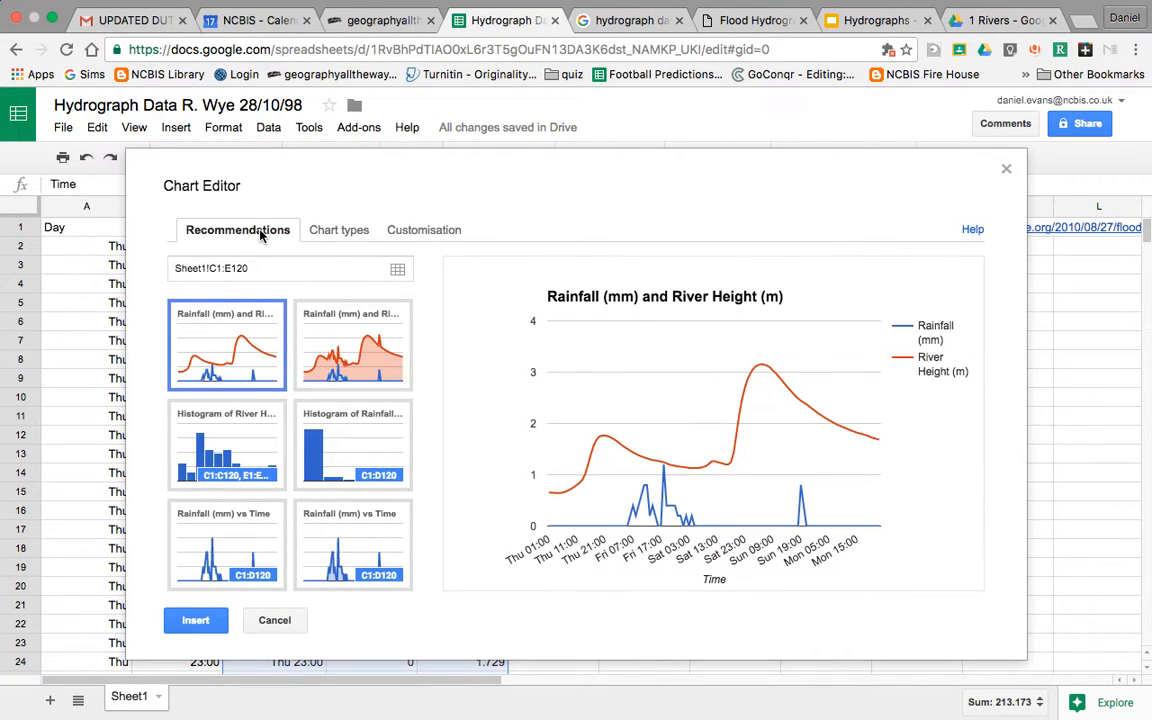
Step: Change the chart type to Combo chart, with rainfall columns under the river height line
left_click(342, 236)
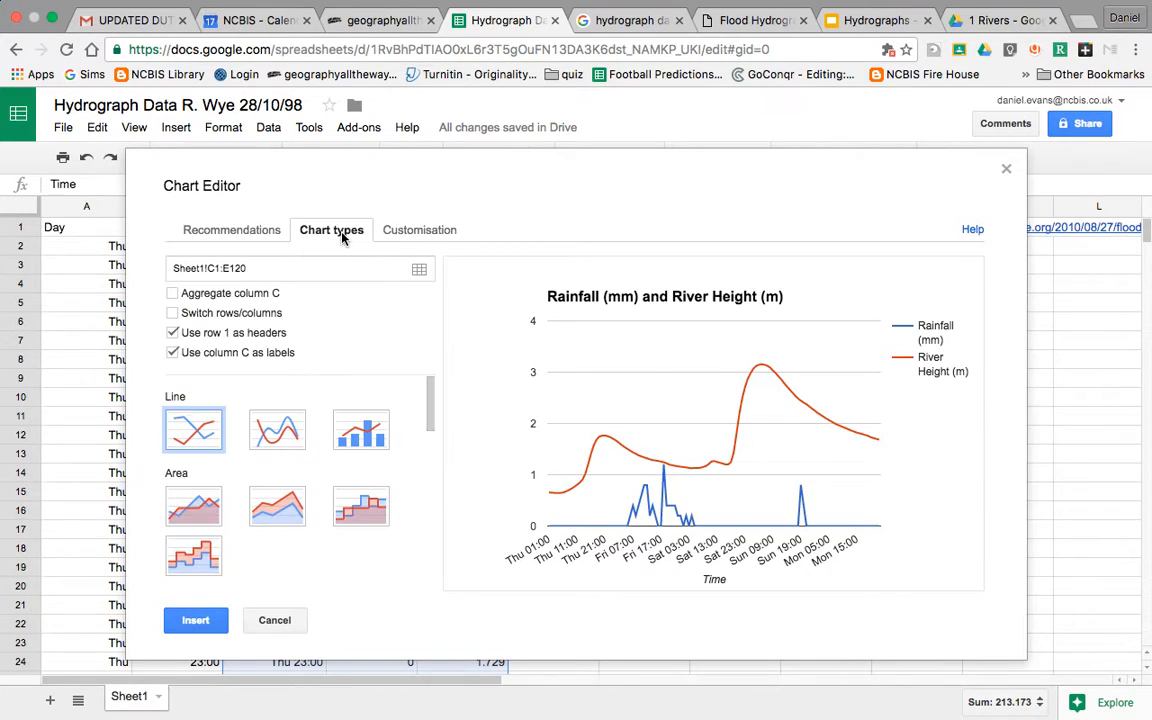
left_click(368, 431)
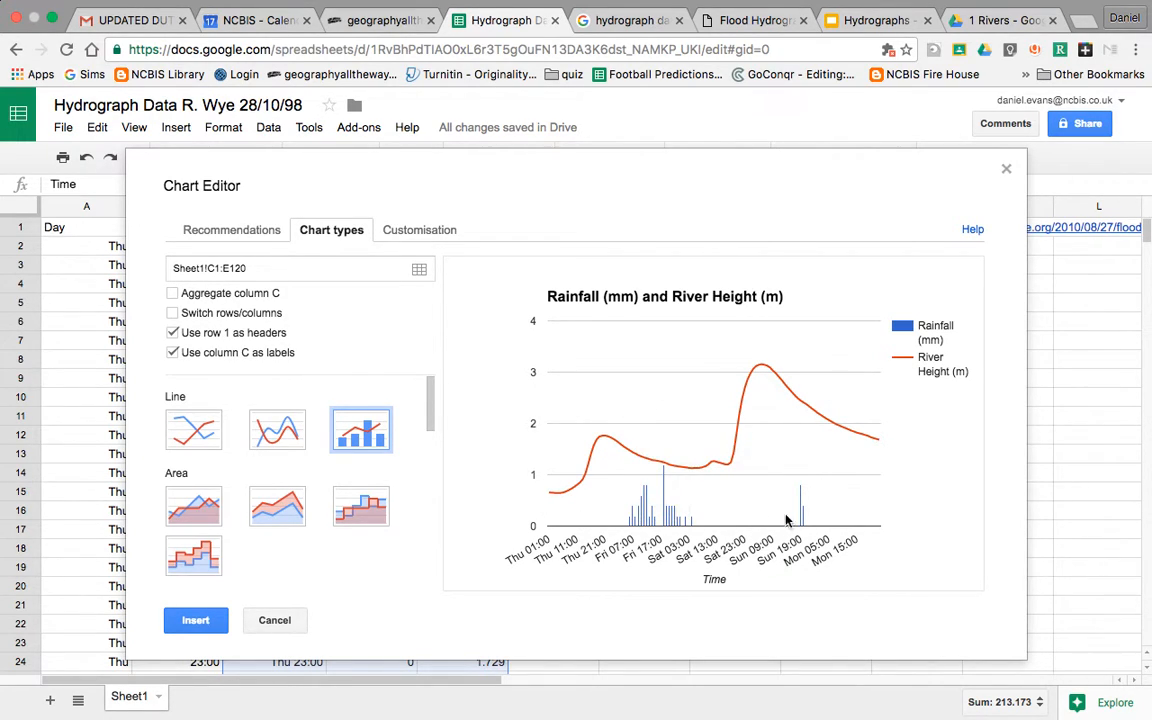
Step: Replace the chart title with 'Hydrograph for R. Wye 28/10/98', correcting a typo along the way
left_click(410, 233)
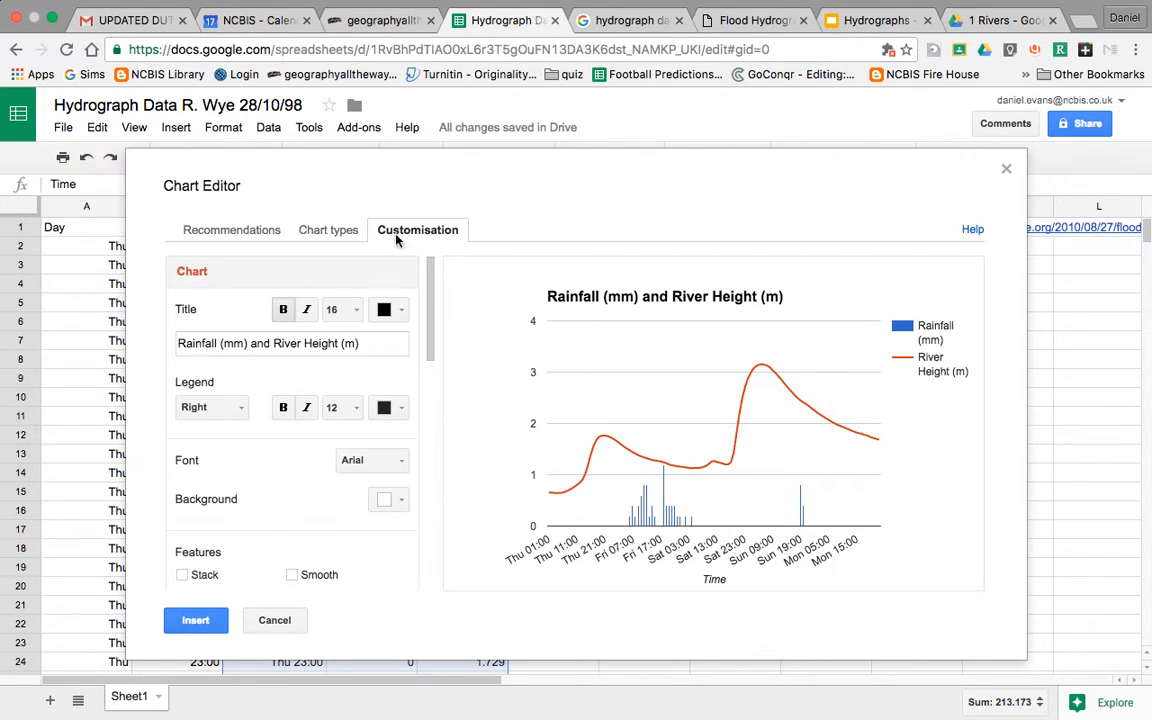
triple_click(322, 349)
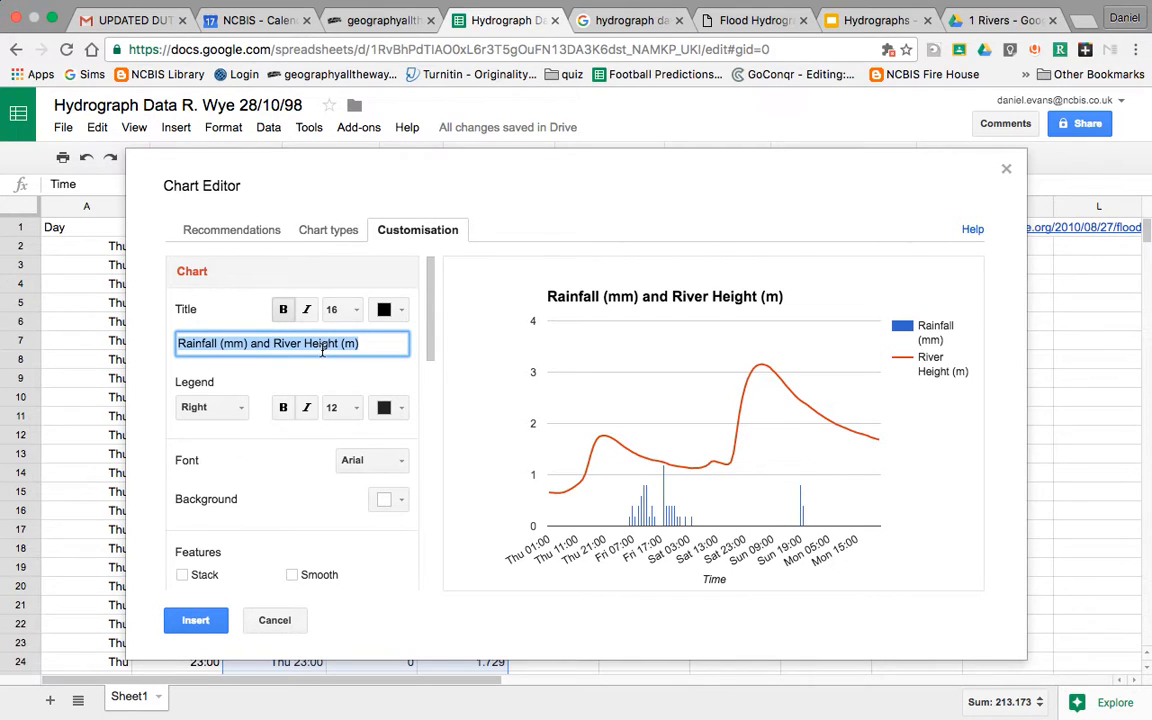
type("Hydrograph for R. Wh")
key("BackSpace")
type("ye")
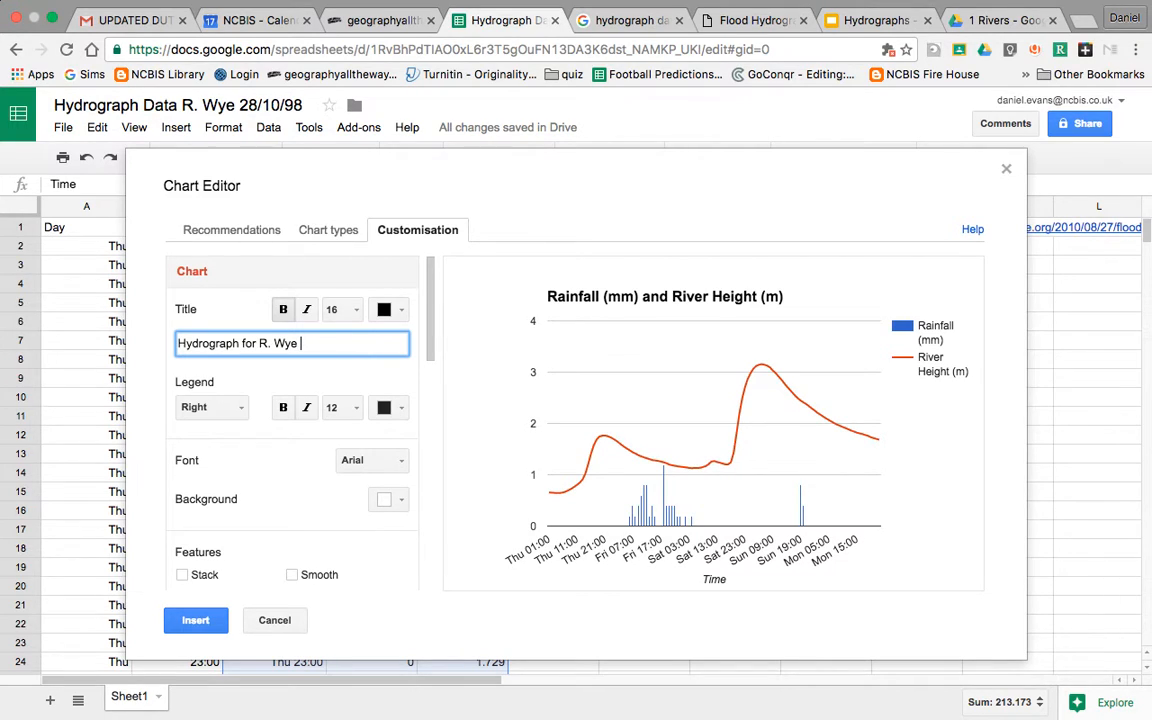
type(" 28/10/98")
Step: Choose the Horizontal axis in the axis settings and select its 'Time' title
scroll(280, 470, "down", 5)
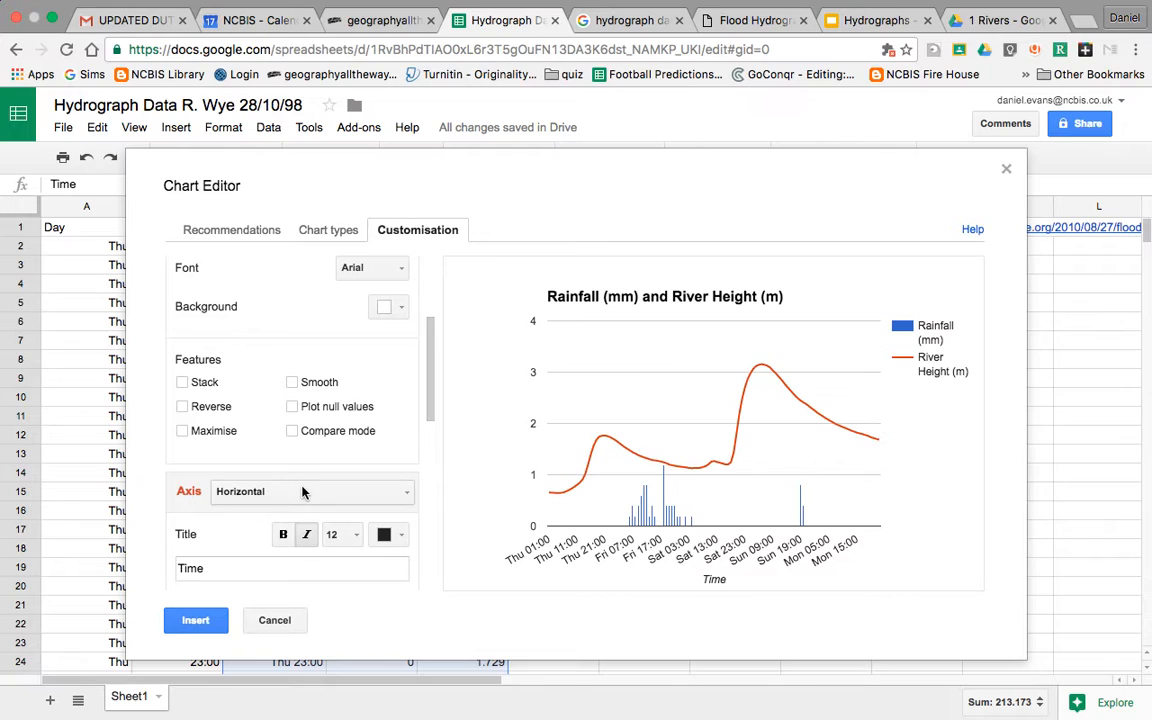
left_click(303, 491)
scroll(315, 440, "down", 3)
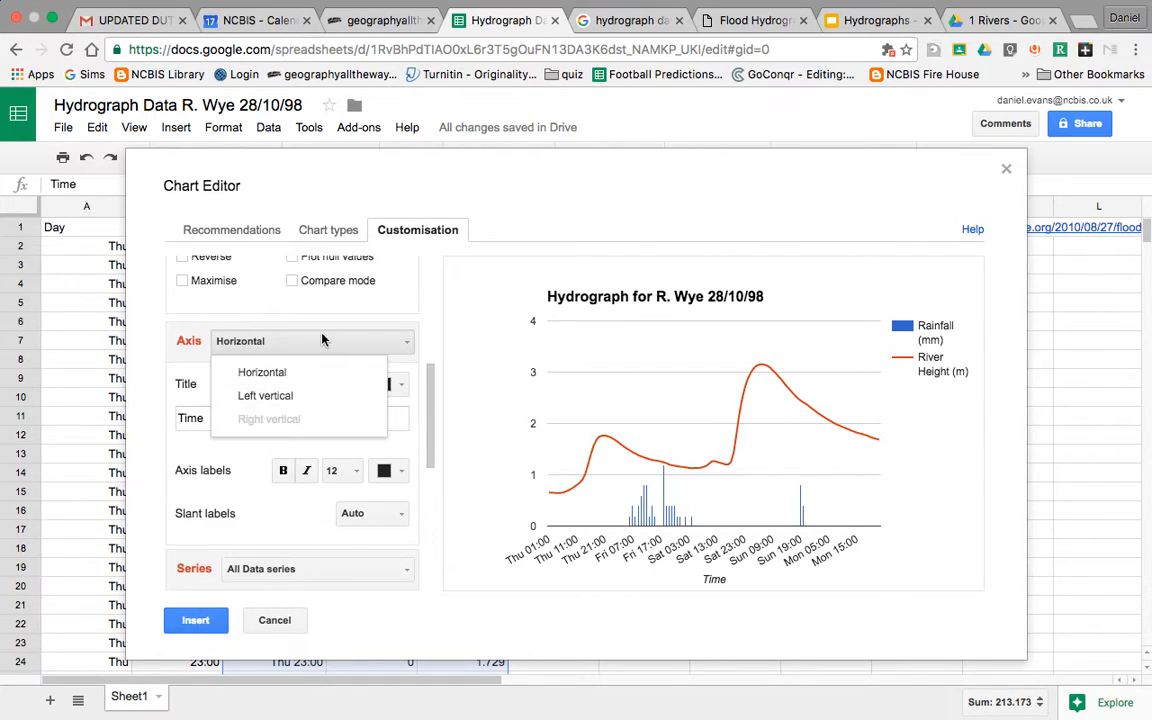
left_click(315, 333)
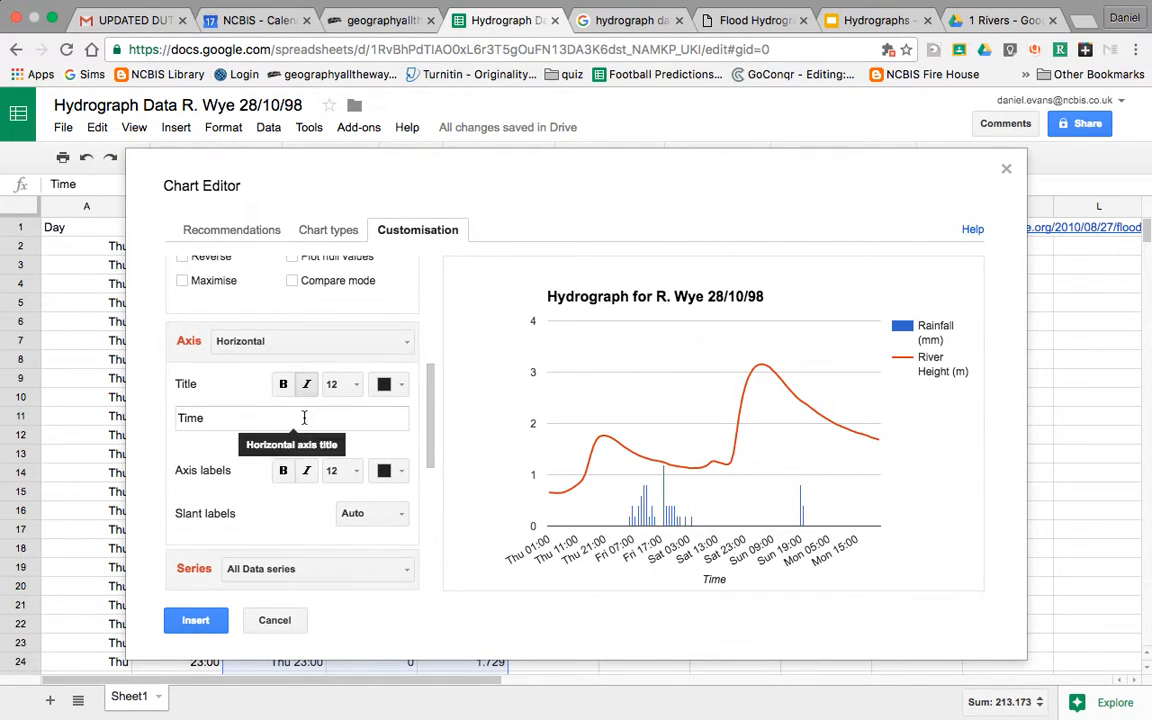
left_click(244, 418)
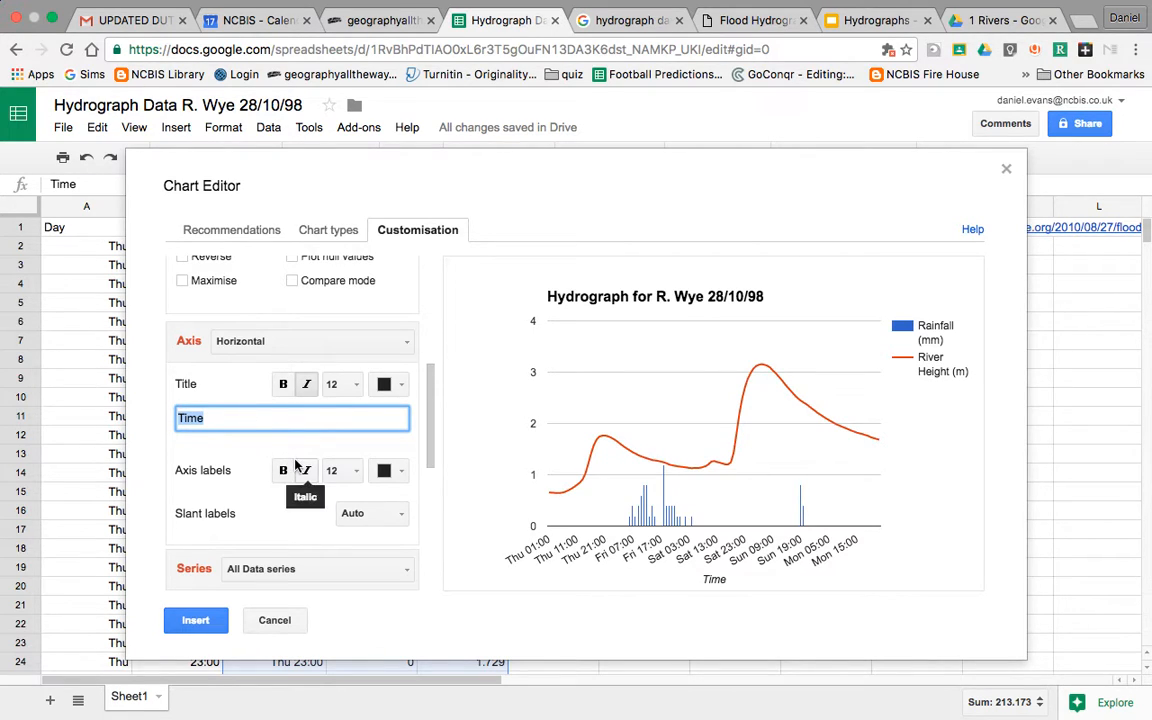
scroll(295, 465, "down", 3)
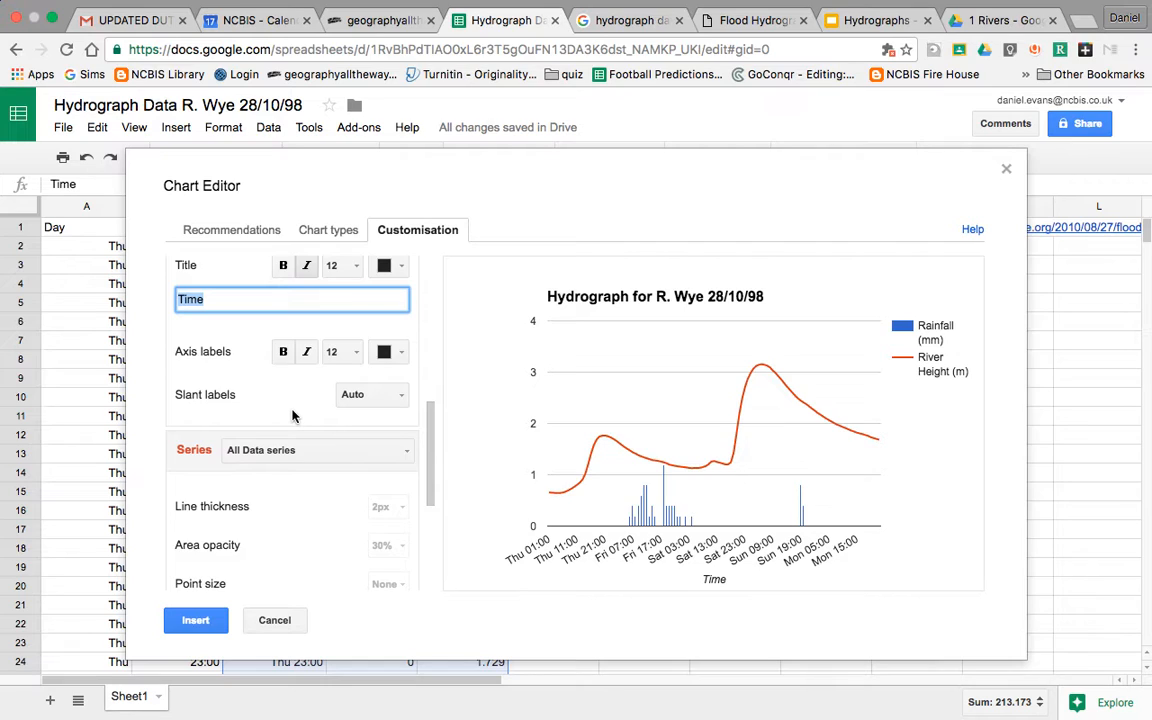
Step: Try 90° and 60° label slants, then settle on 30° for the time-axis labels
left_click(370, 394)
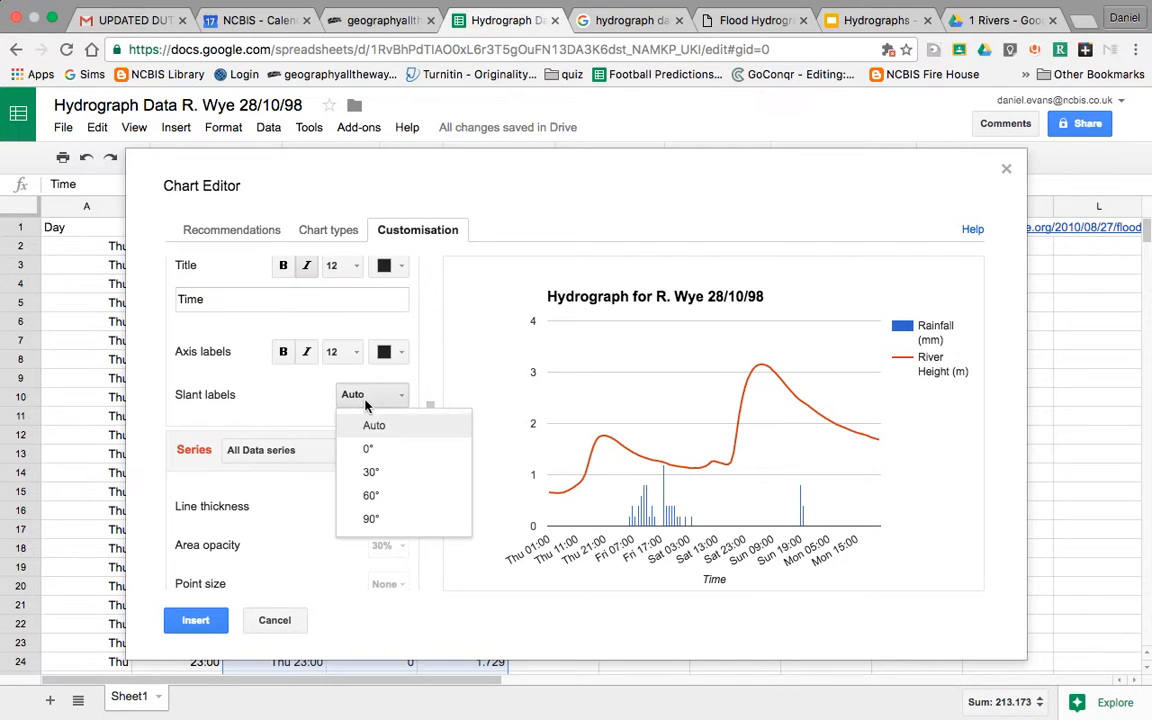
left_click(371, 519)
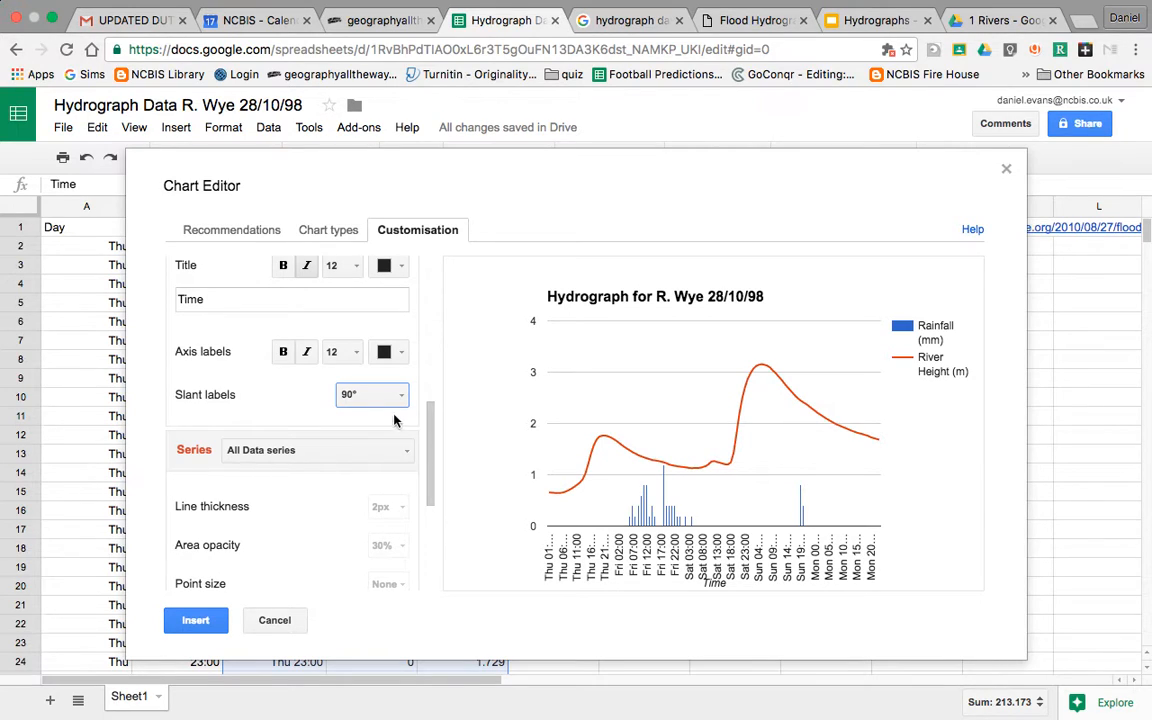
left_click(393, 398)
left_click(378, 495)
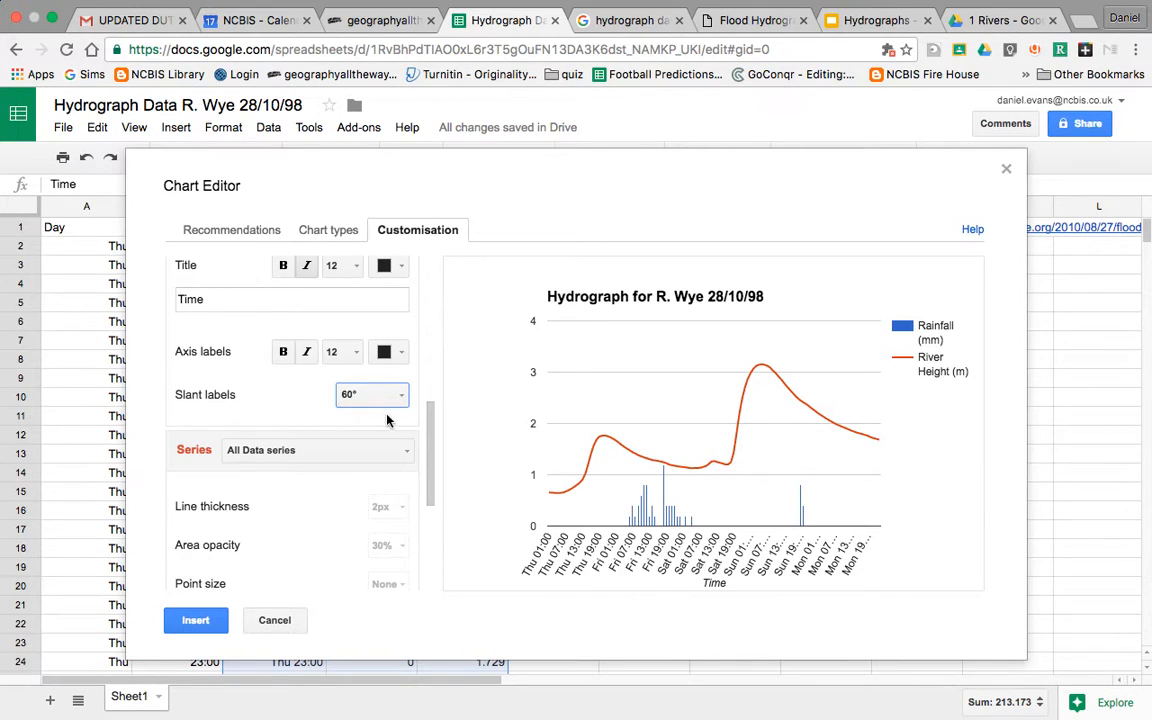
left_click(387, 394)
left_click(376, 473)
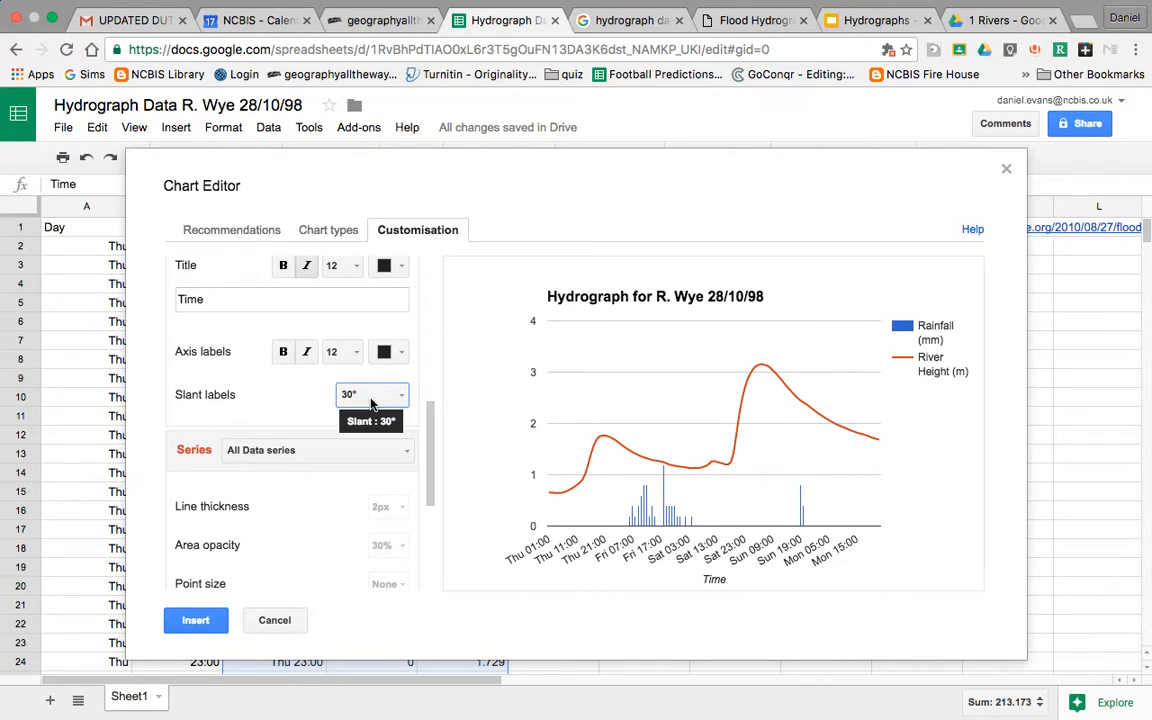
scroll(311, 504, "down", 2)
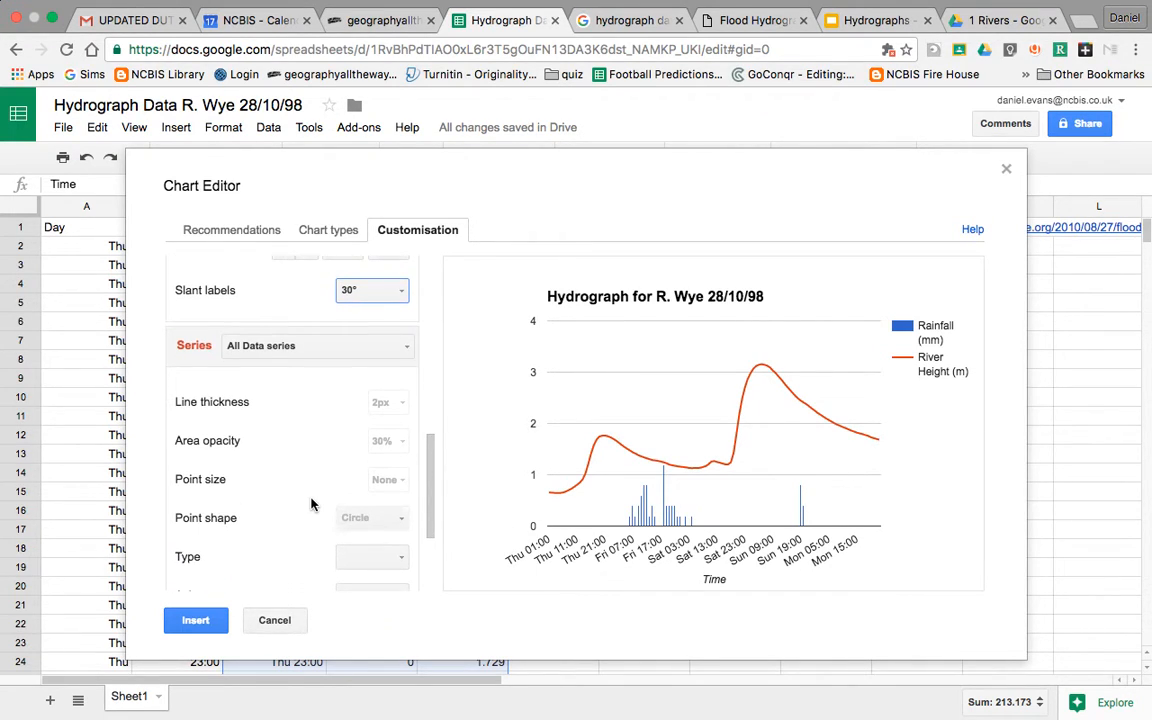
scroll(311, 504, "down", 3)
scroll(311, 504, "up", 2)
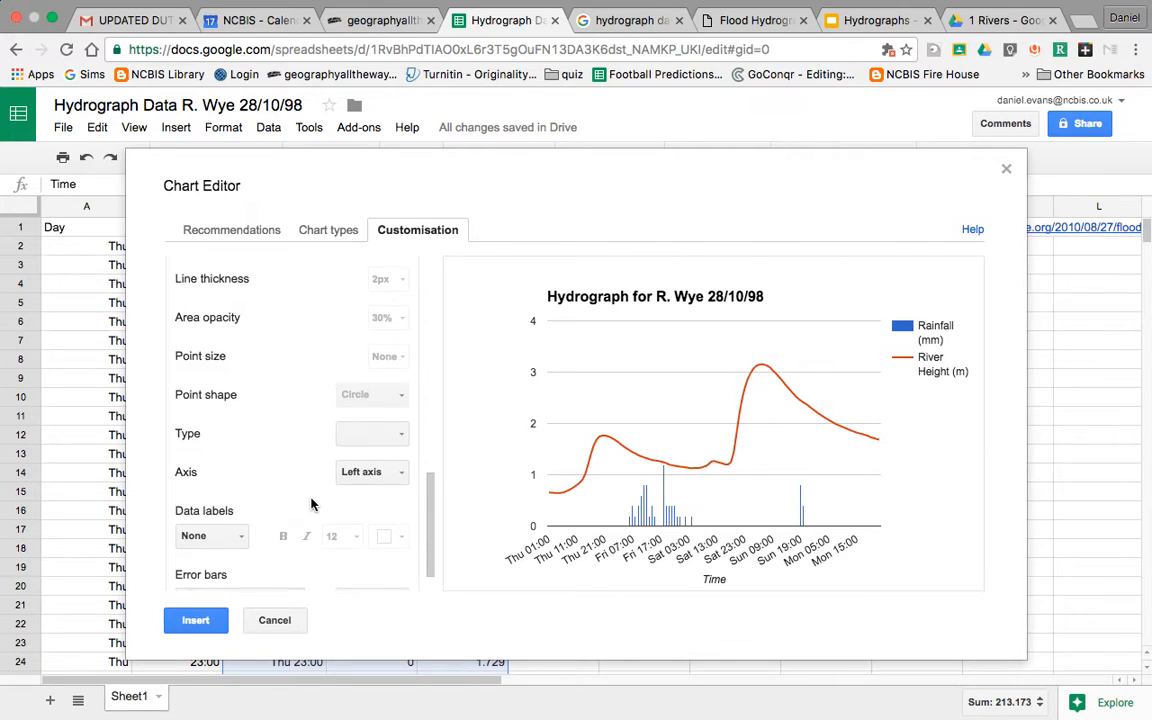
scroll(311, 504, "down", 2)
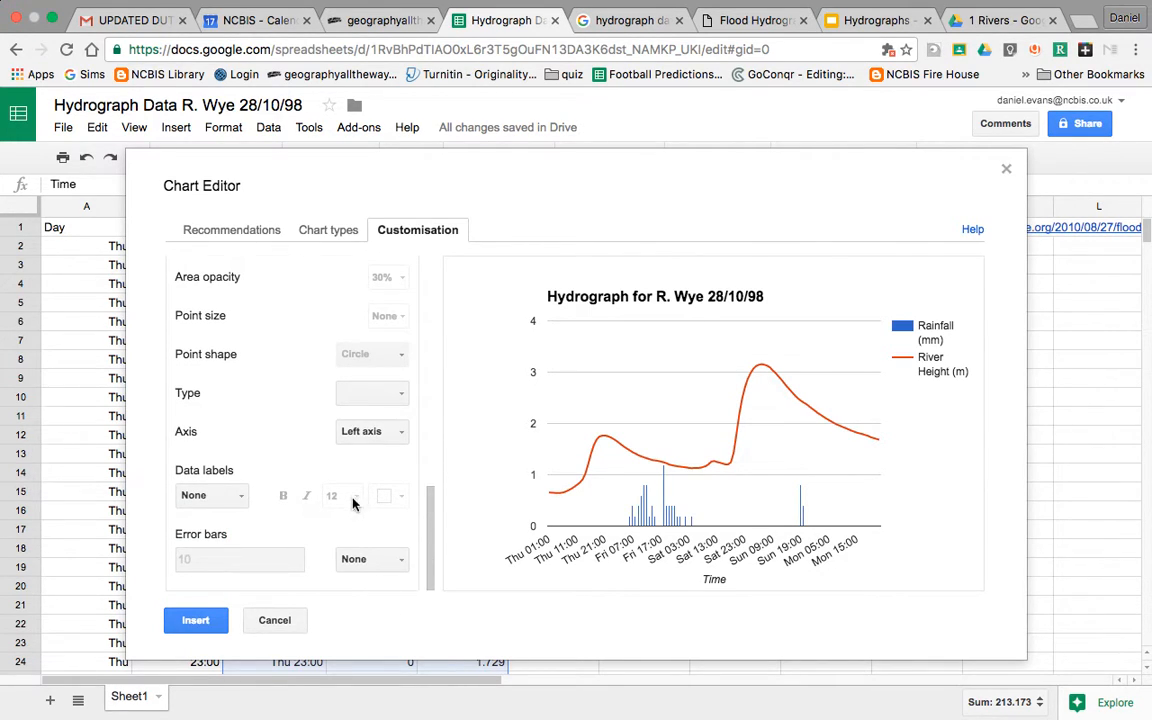
scroll(376, 360, "up", 7)
scroll(376, 360, "up", 2)
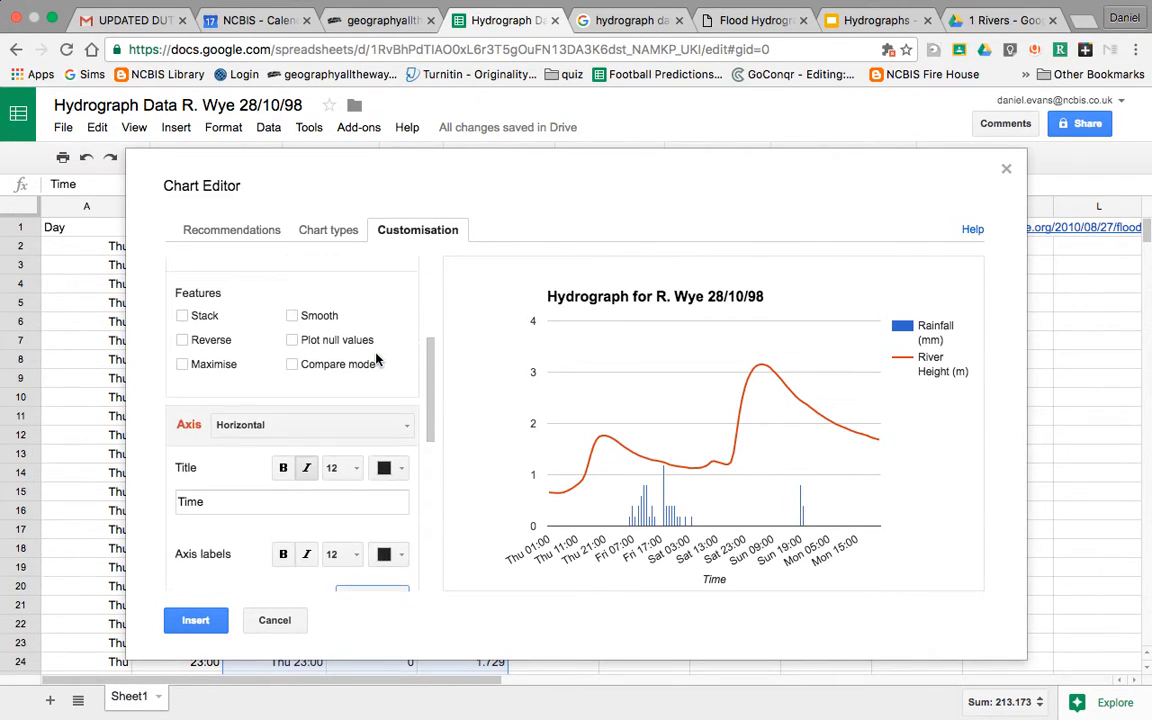
left_click(286, 425)
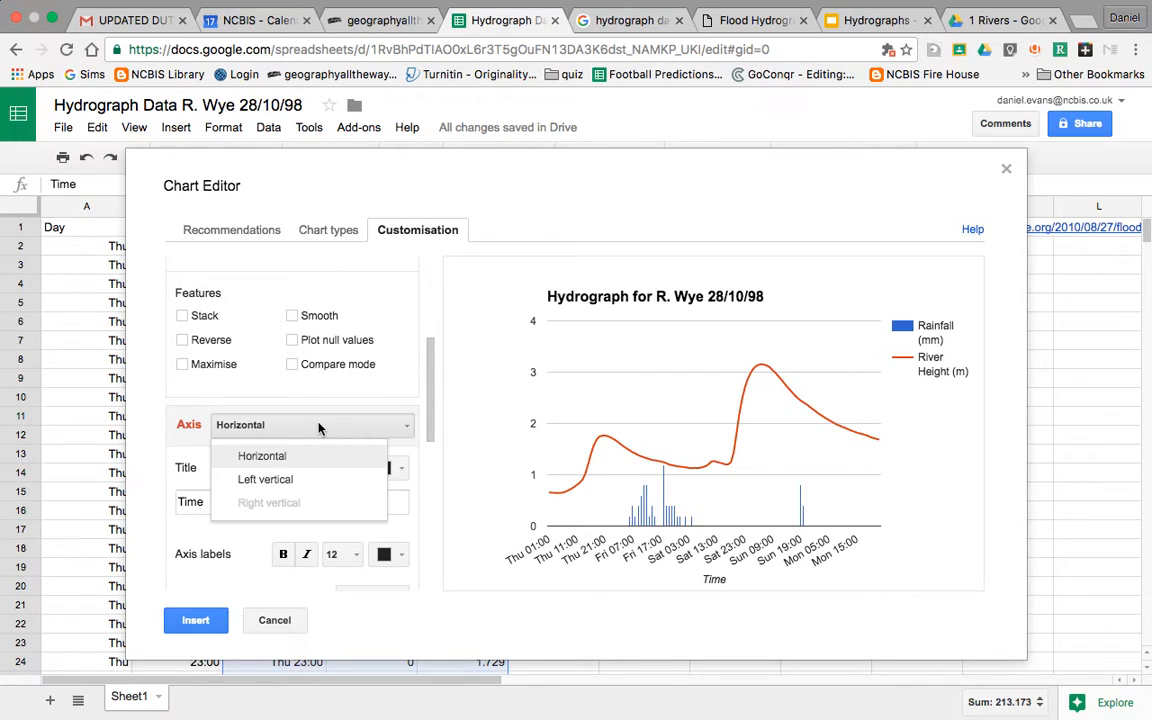
Step: Switch to the Left vertical axis and enter 'Rainfall (mm)' as its title
left_click(285, 481)
scroll(337, 418, "down", 4)
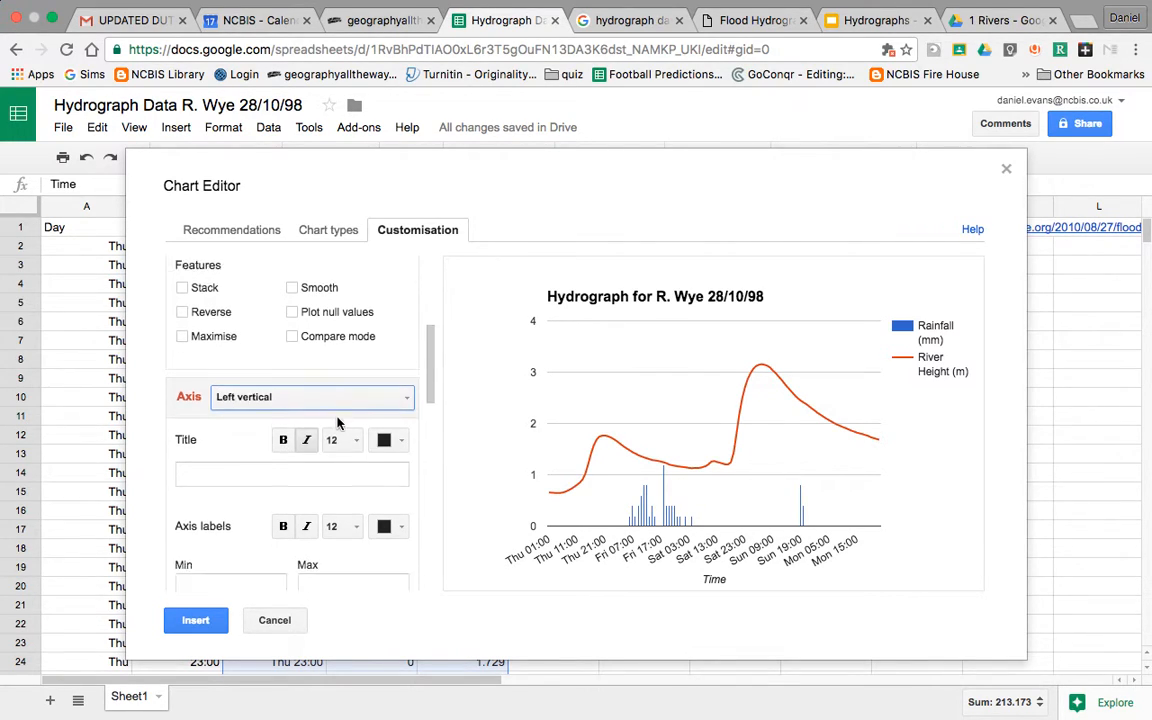
scroll(330, 415, "up", 3)
scroll(334, 418, "down", 1)
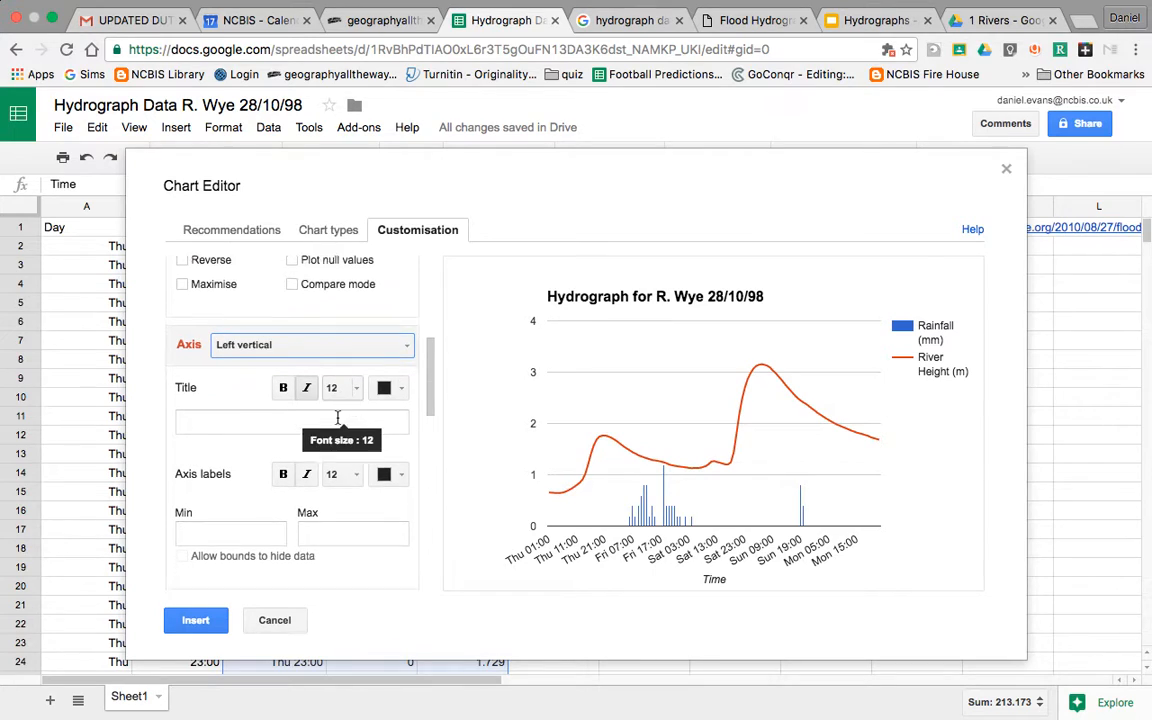
left_click(282, 394)
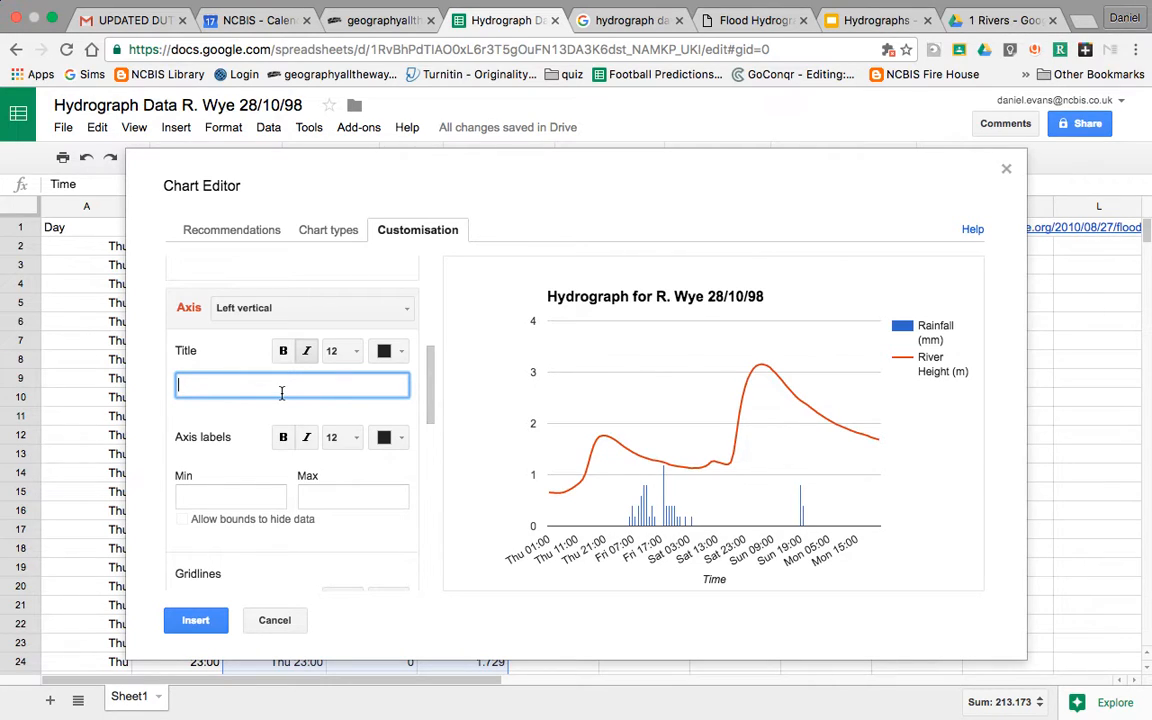
type("Rainfall (mm)")
left_click(238, 466)
Step: Pick Rainfall (mm) in the Series section and review its column type on the left axis
scroll(238, 466, "down", 1)
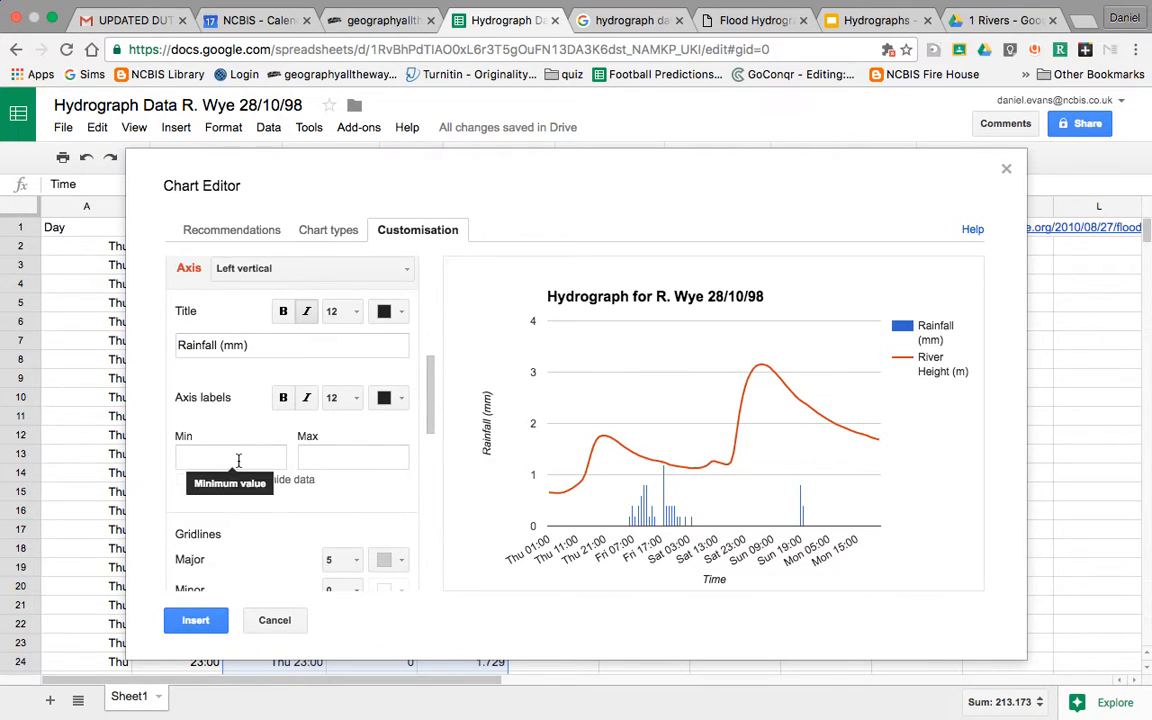
scroll(312, 513, "down", 1)
scroll(312, 513, "down", 1)
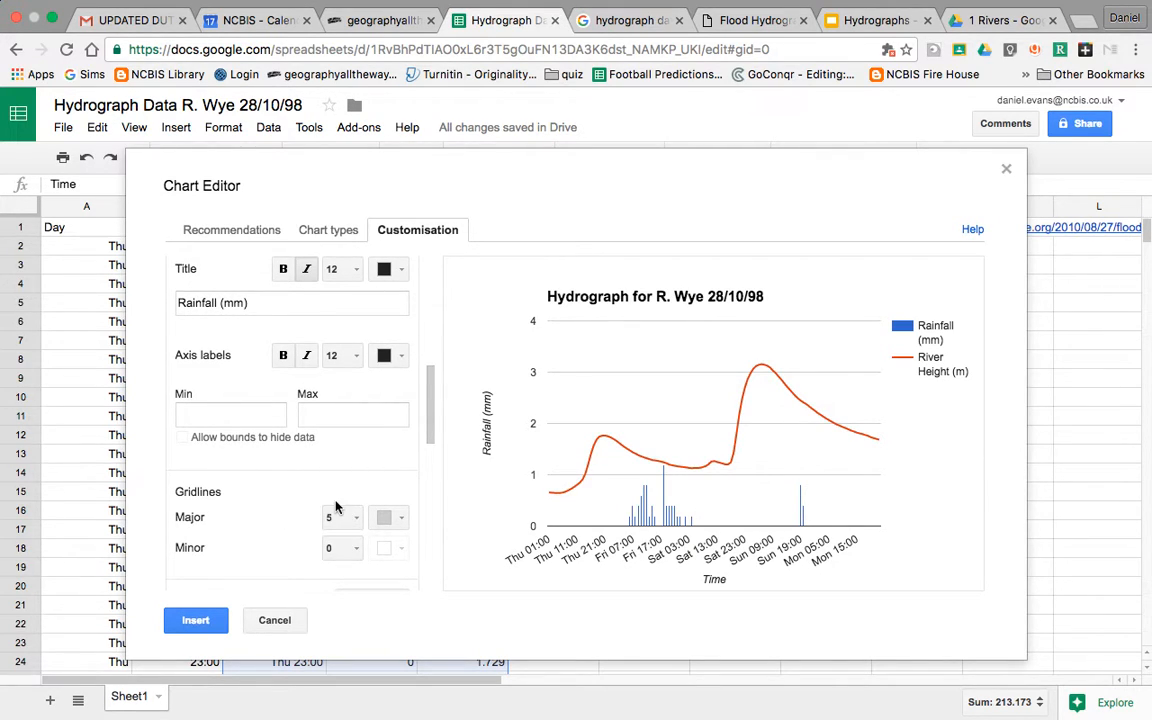
scroll(300, 495, "down", 5)
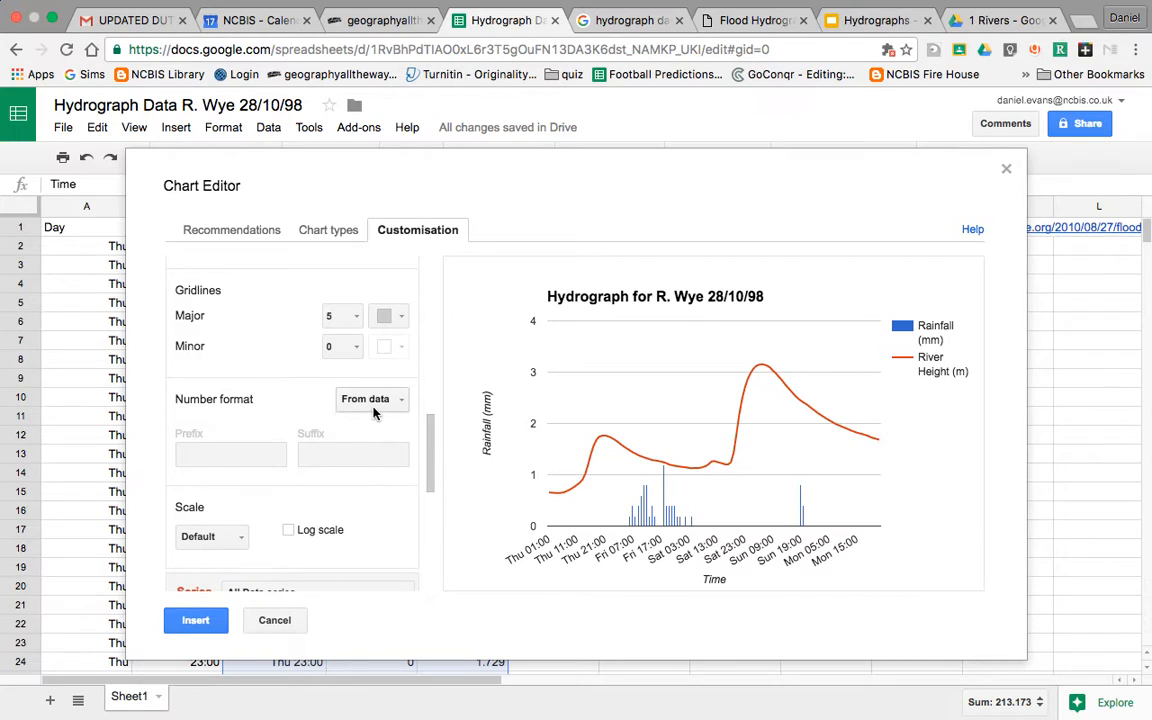
scroll(277, 405, "down", 5)
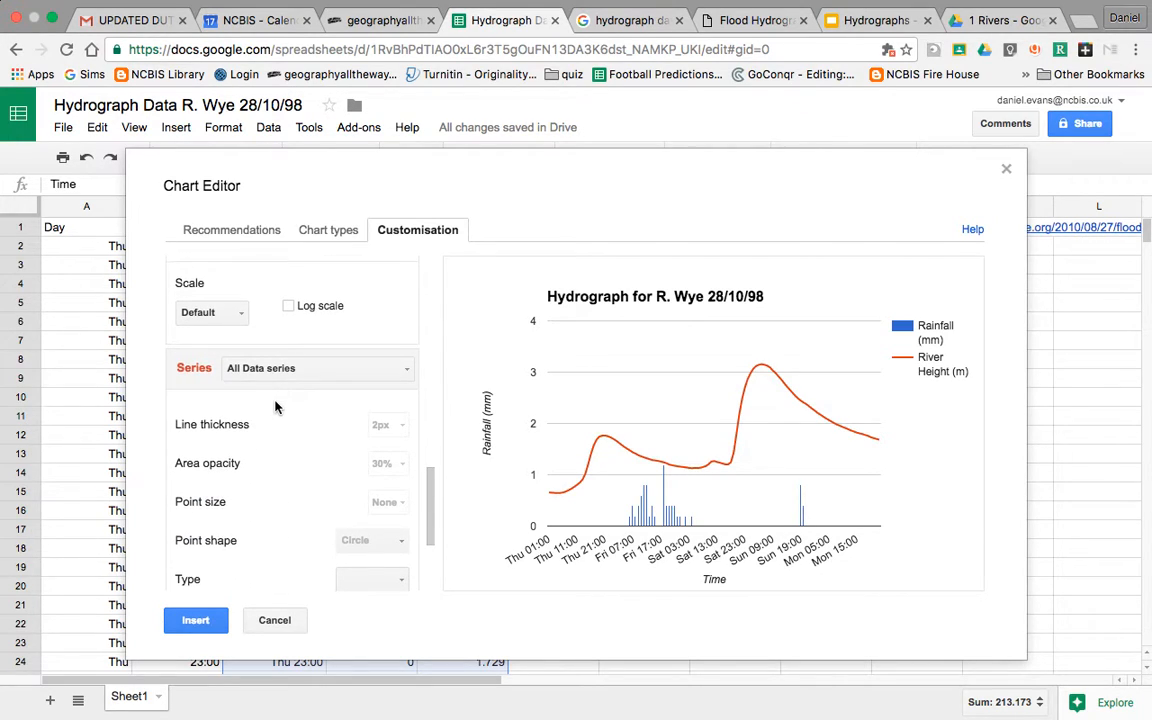
scroll(290, 390, "down", 1)
left_click(300, 334)
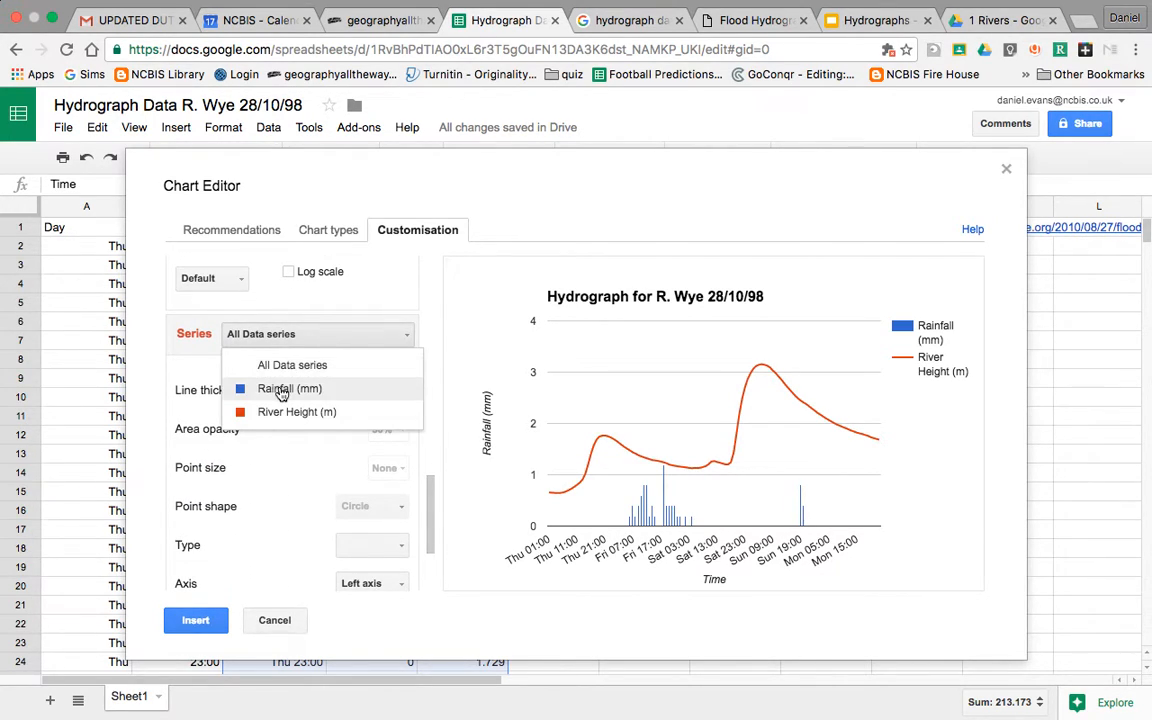
left_click(282, 390)
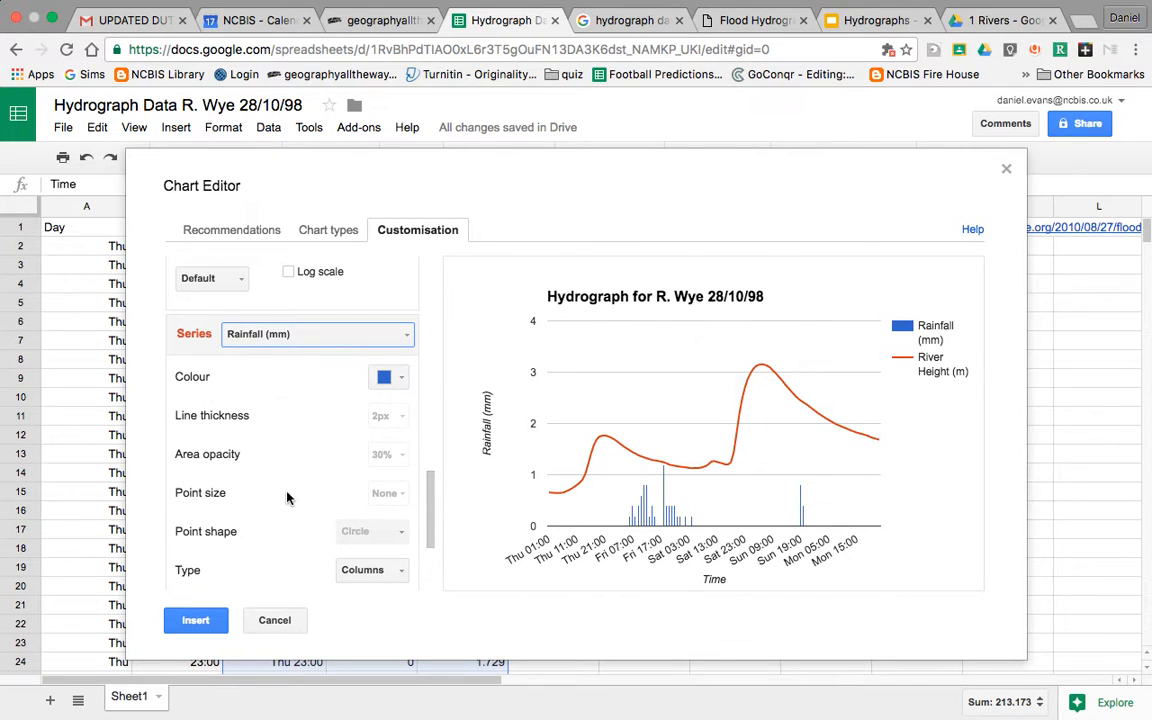
scroll(285, 496, "down", 4)
scroll(287, 497, "up", 4)
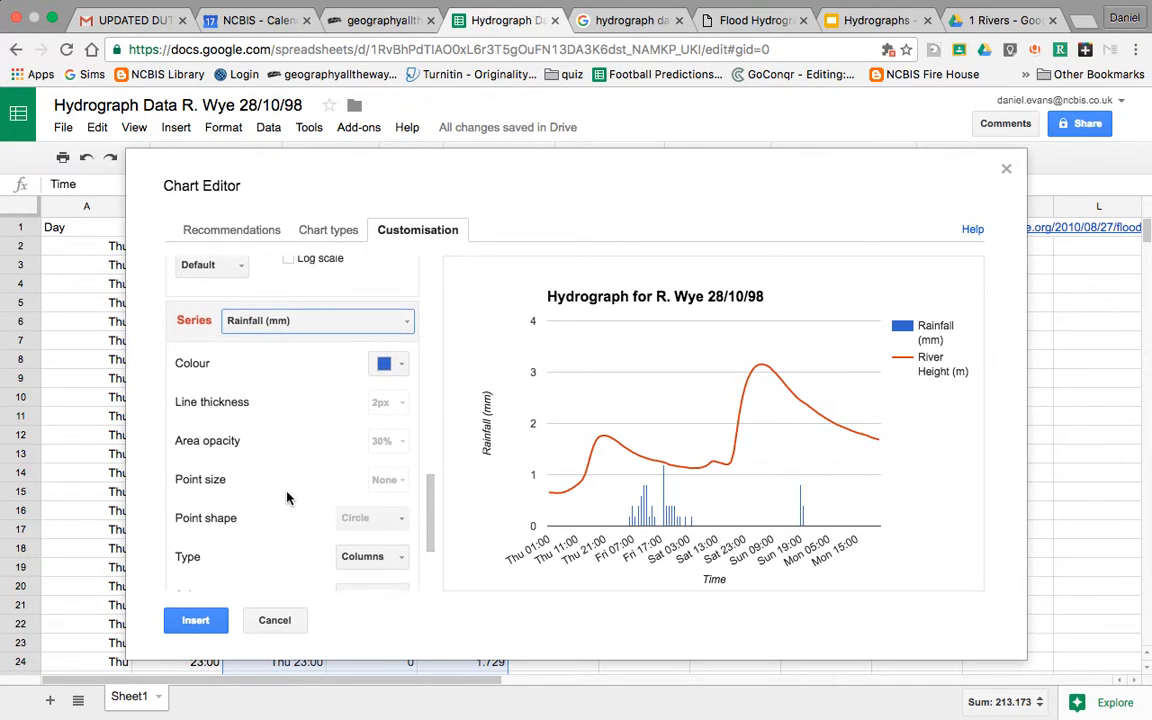
scroll(262, 481, "down", 3)
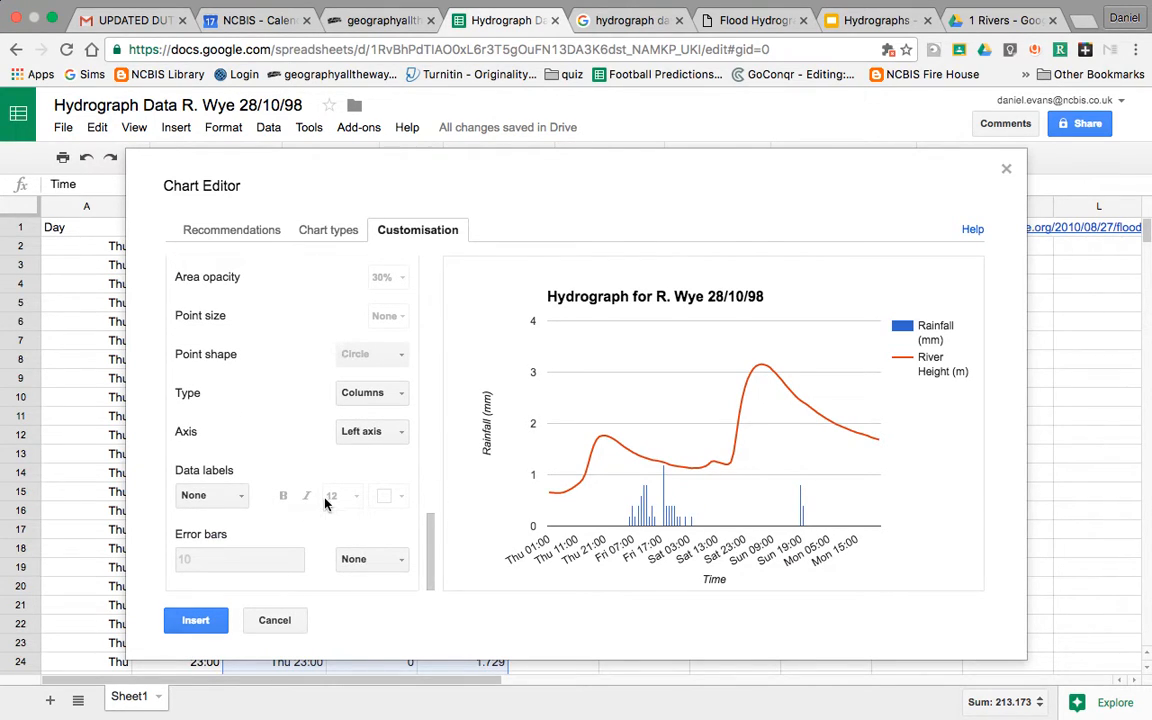
scroll(325, 503, "up", 5)
scroll(325, 503, "down", 3)
Step: Select the River Height (m) series and look over its axis options without changing them
left_click(357, 416)
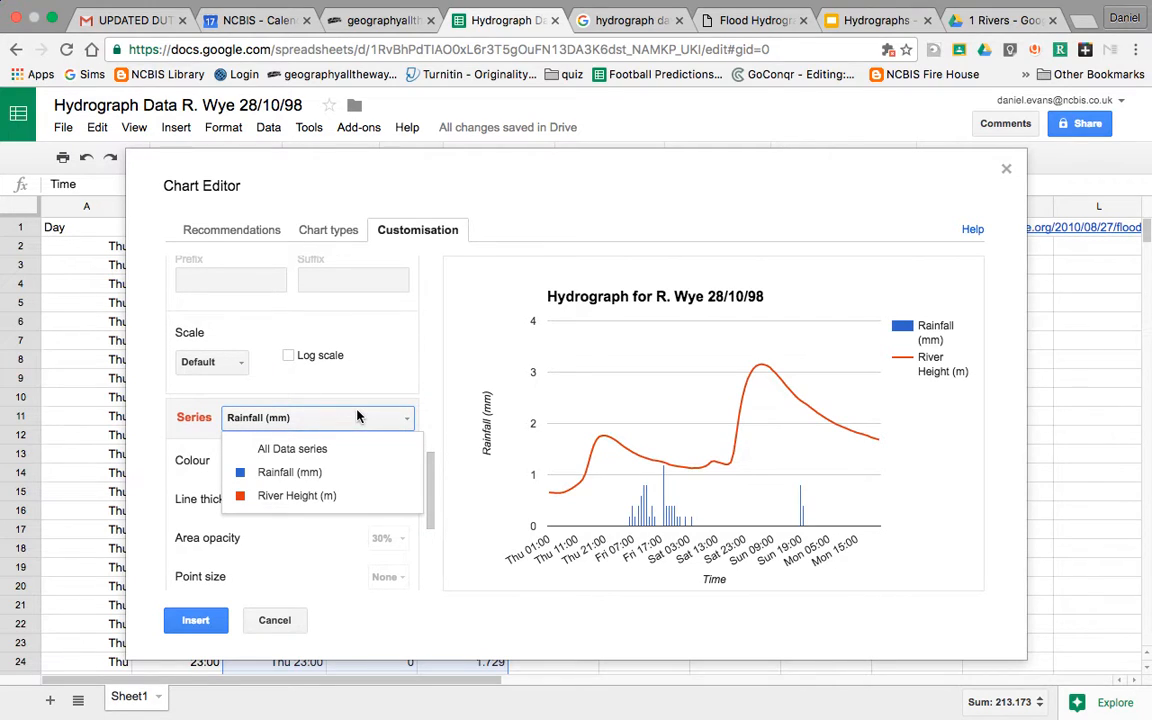
left_click(298, 495)
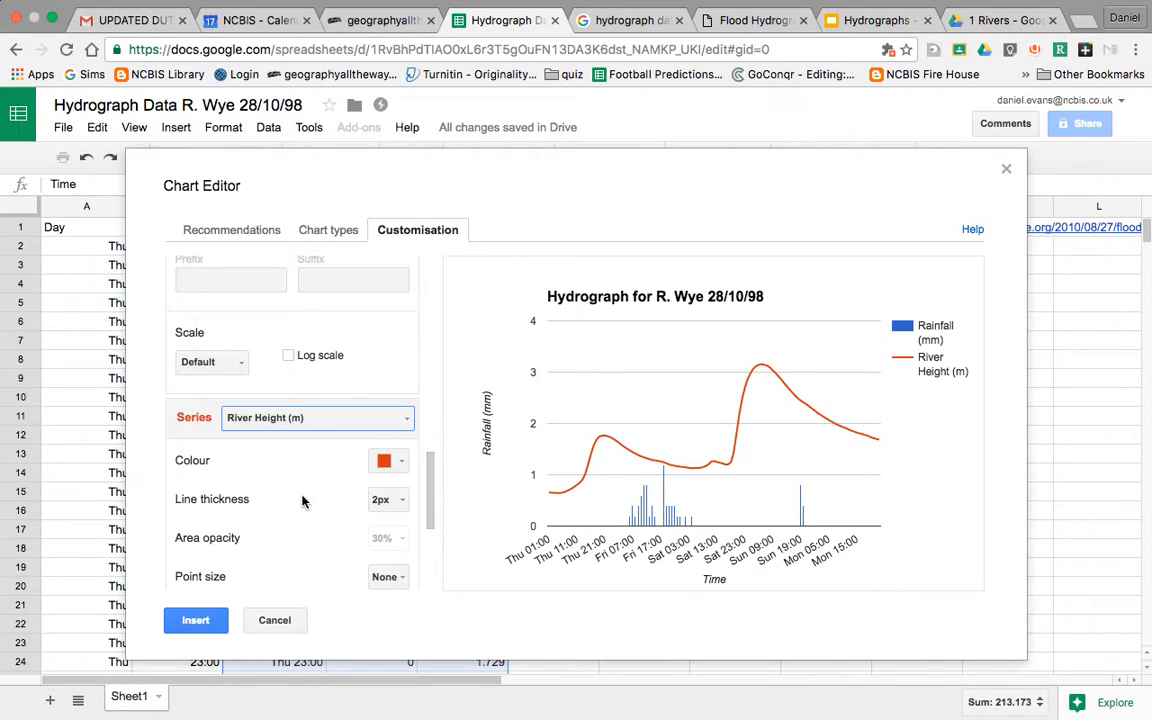
scroll(303, 559, "down", 1)
scroll(303, 559, "down", 3)
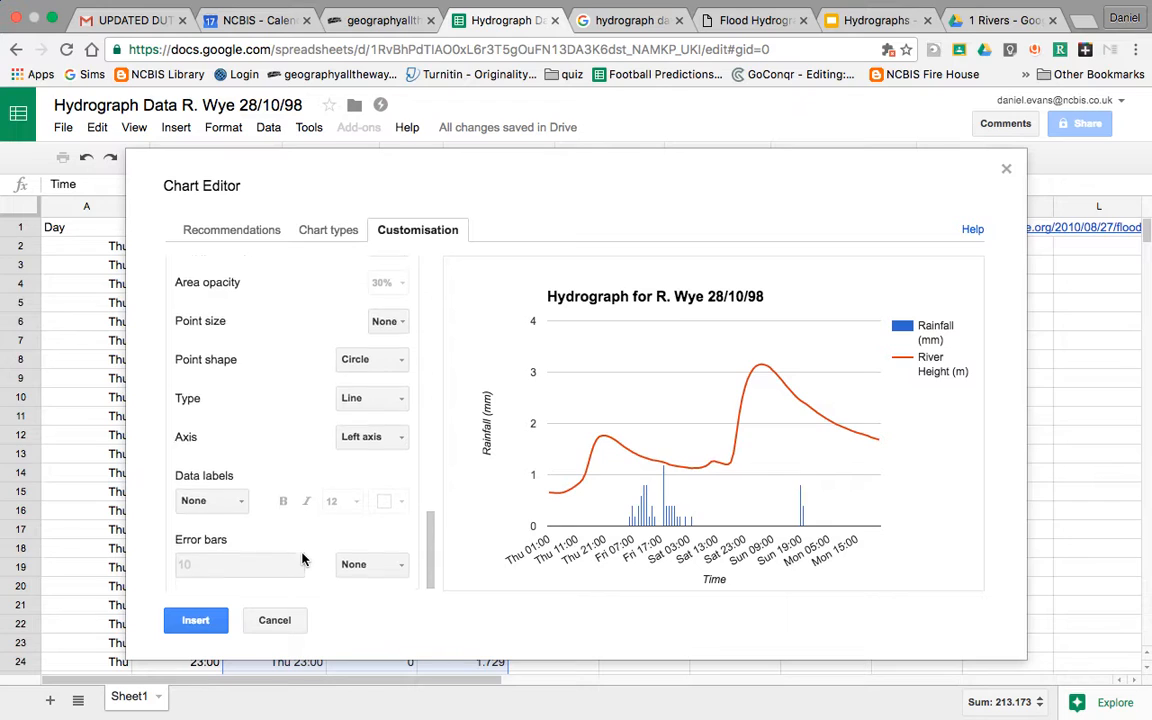
scroll(303, 559, "up", 6)
scroll(303, 559, "up", 3)
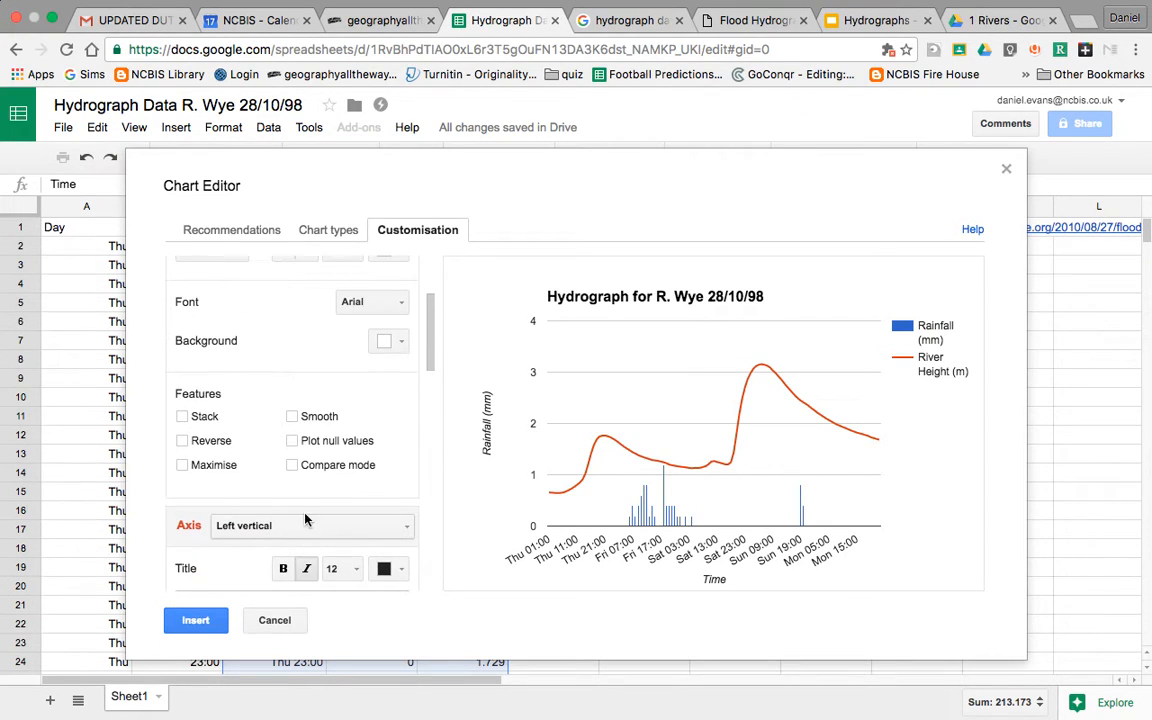
scroll(295, 535, "up", 3)
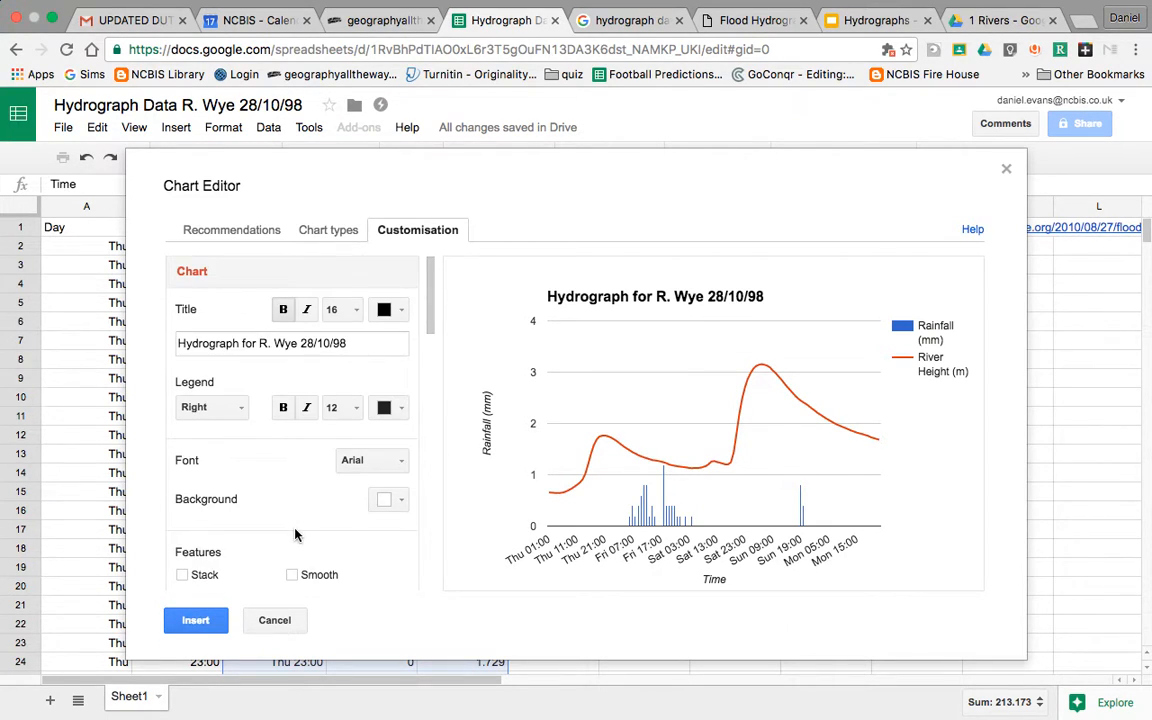
scroll(295, 535, "down", 5)
left_click(310, 392)
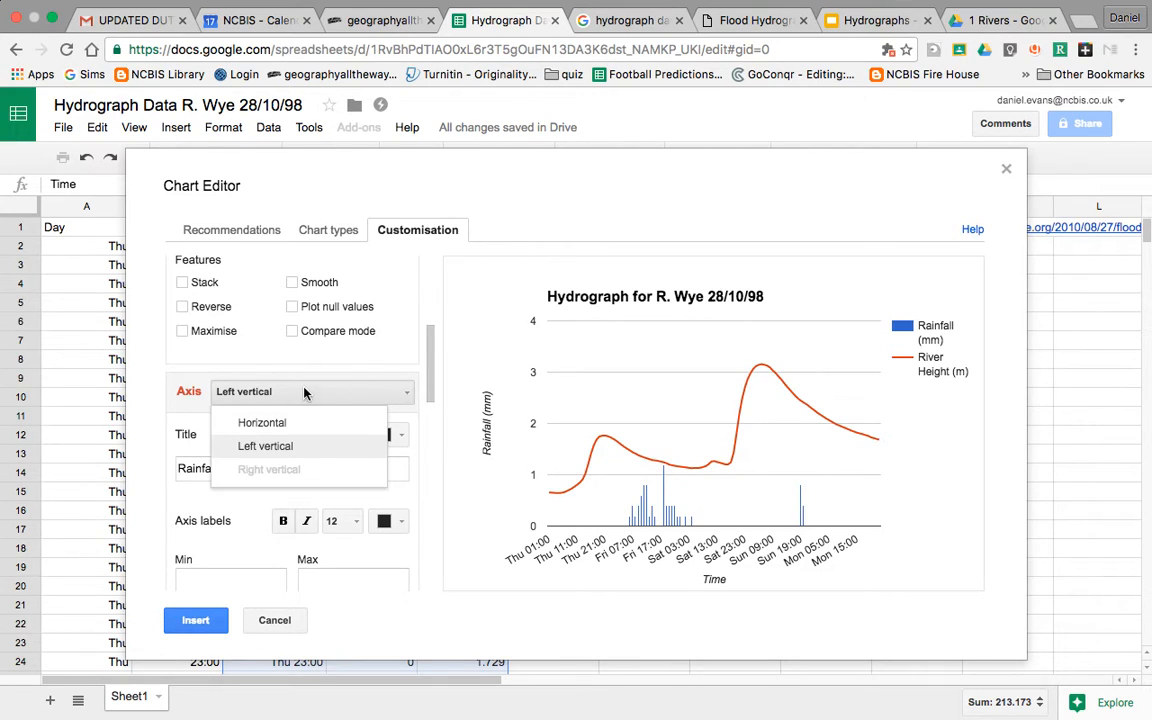
left_click(300, 392)
scroll(310, 370, "down", 6)
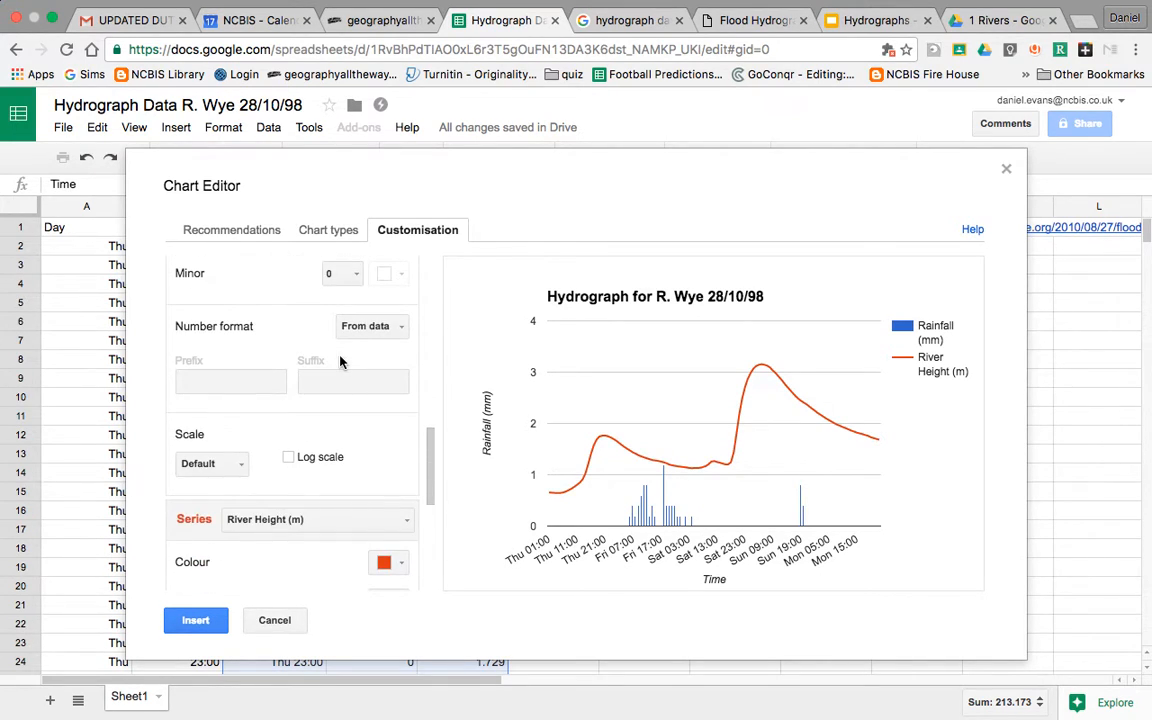
scroll(341, 361, "down", 3)
scroll(342, 361, "down", 4)
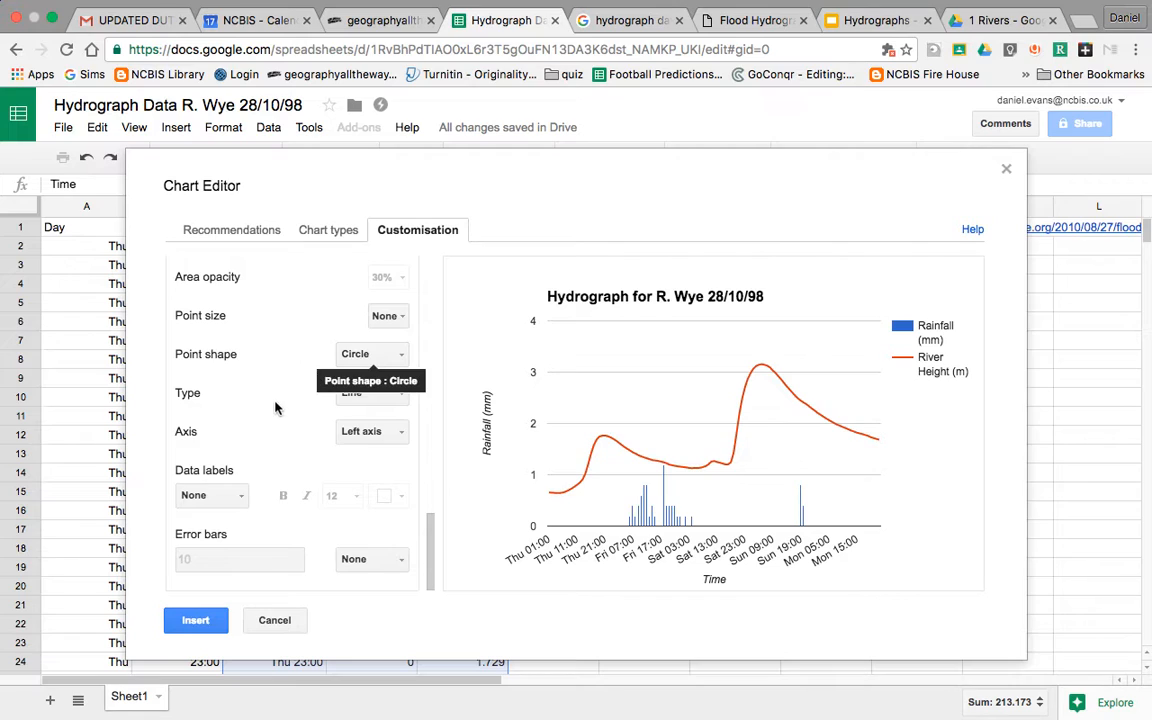
scroll(231, 411, "up", 4)
scroll(231, 411, "down", 1)
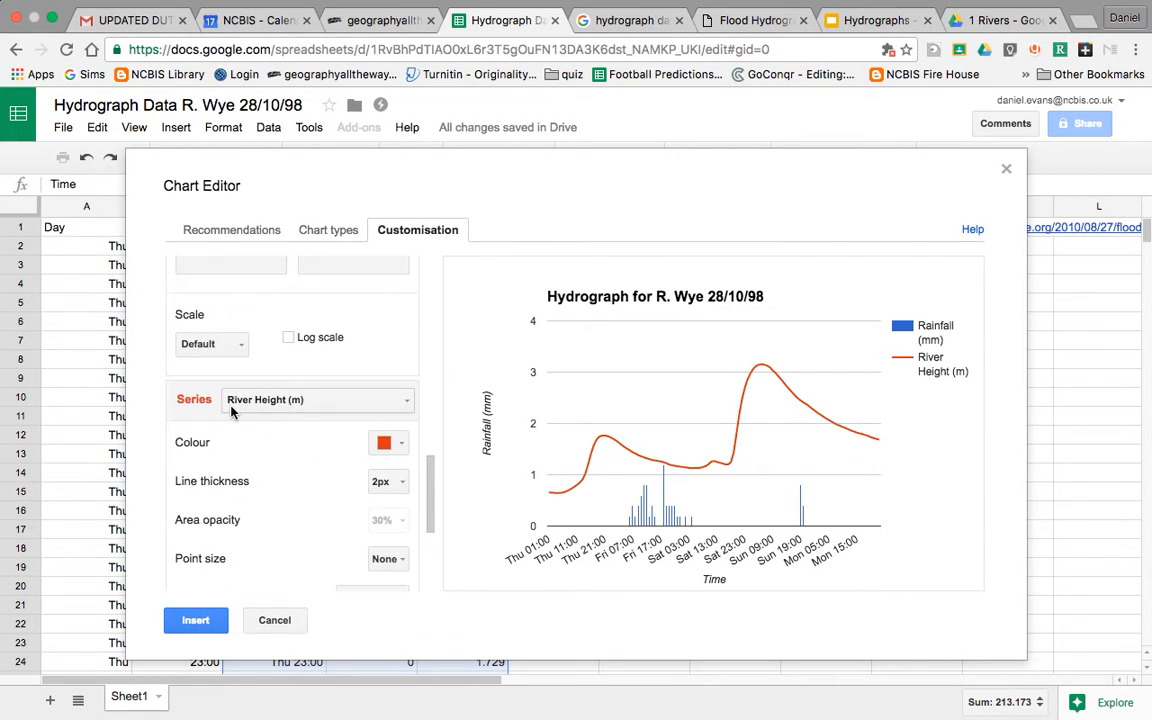
scroll(272, 405, "down", 5)
Step: Move the River Height (m) line onto the Right axis, scaled 0–4
left_click(370, 431)
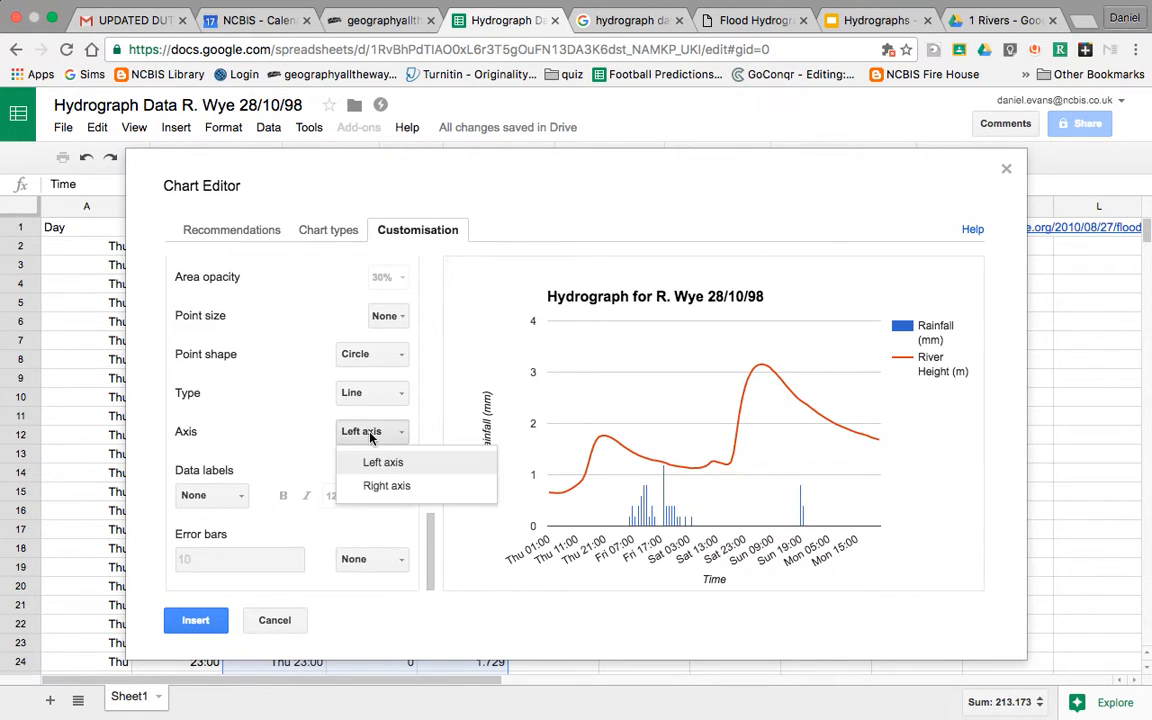
left_click(262, 390)
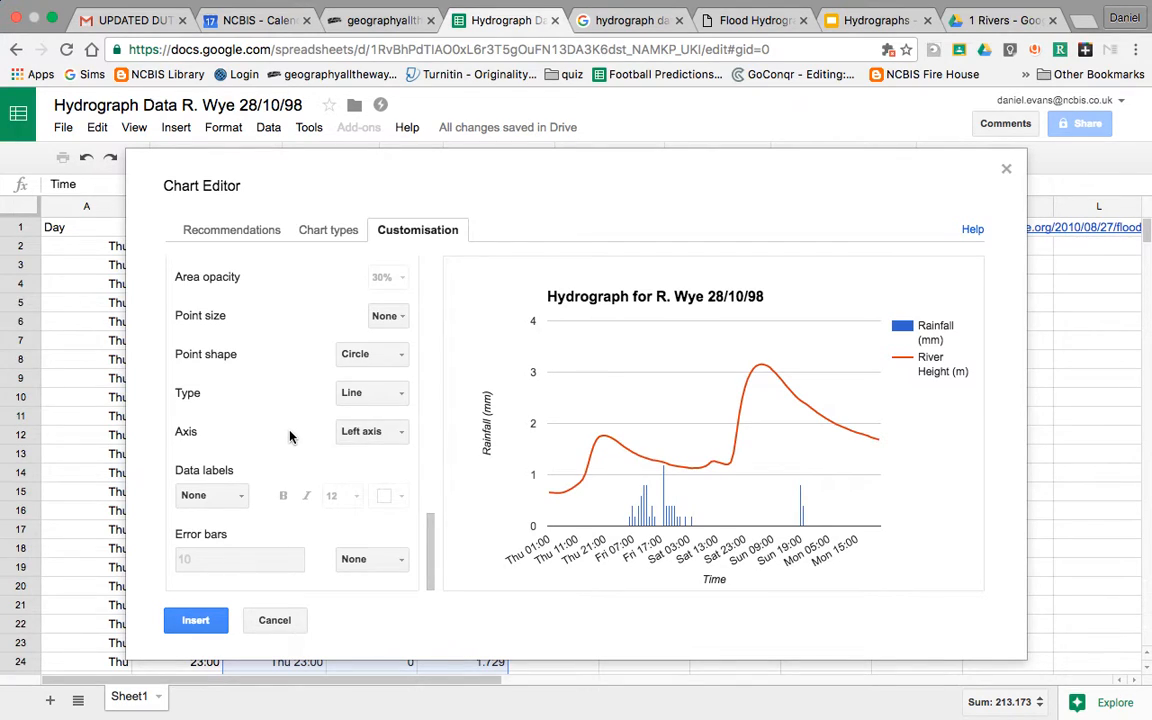
scroll(262, 390, "up", 3)
left_click(285, 390)
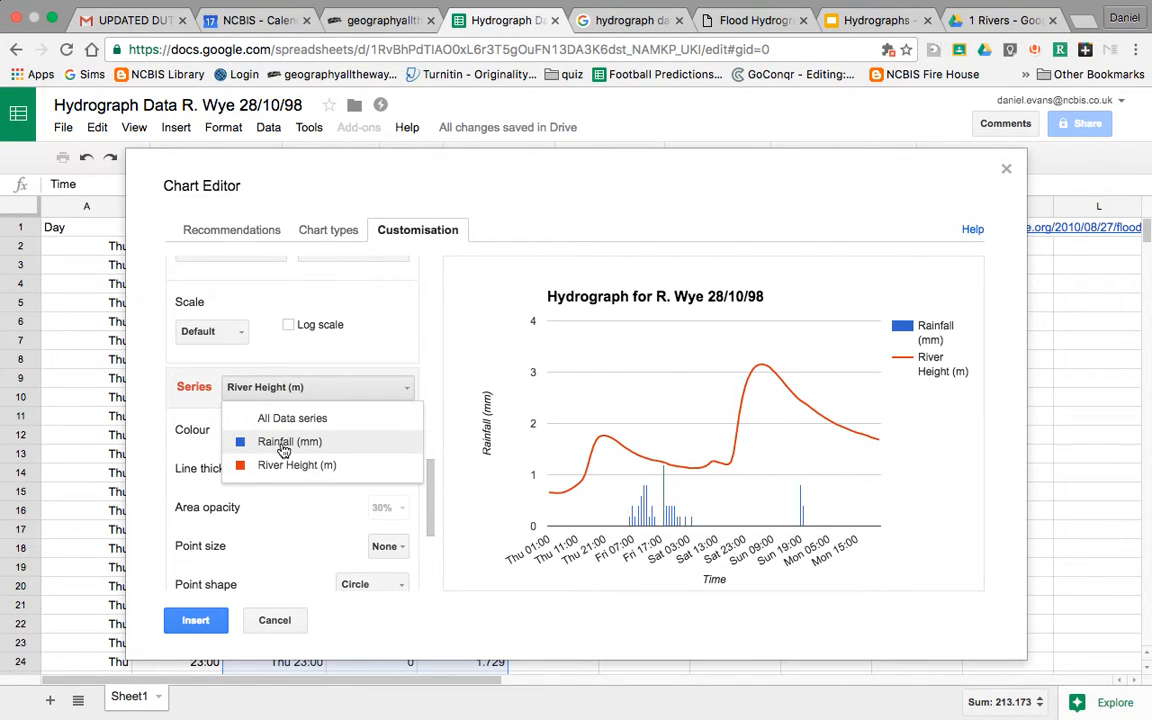
left_click(303, 465)
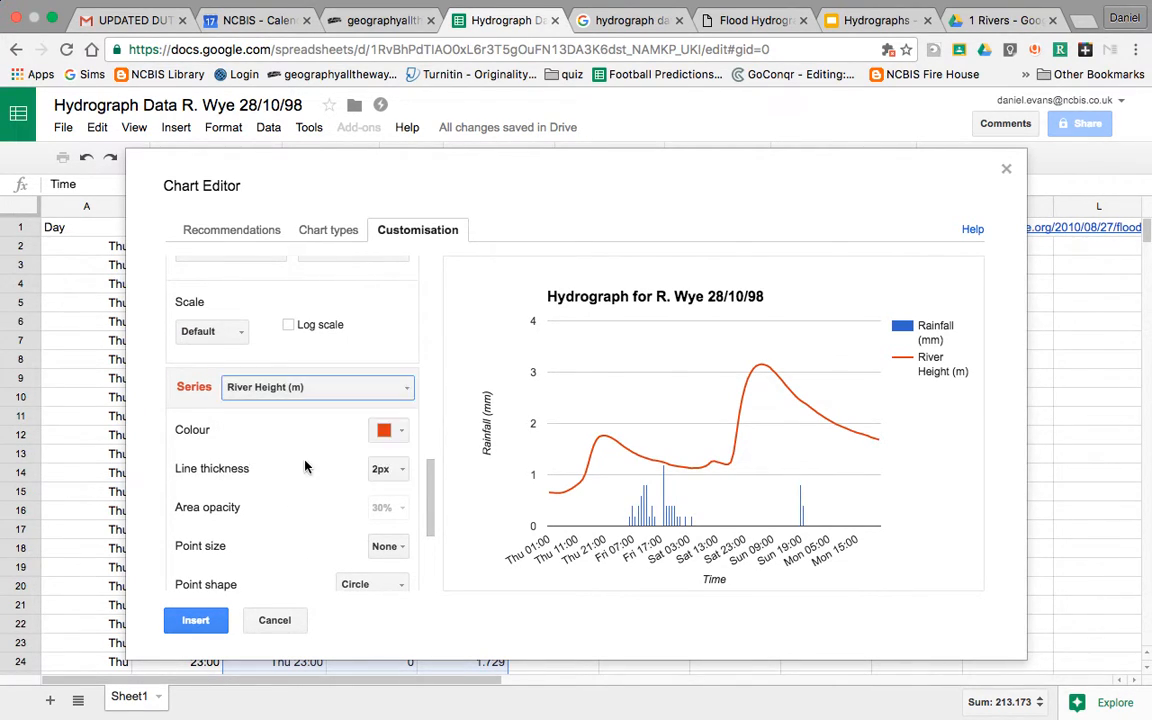
scroll(305, 467, "down", 3)
left_click(365, 431)
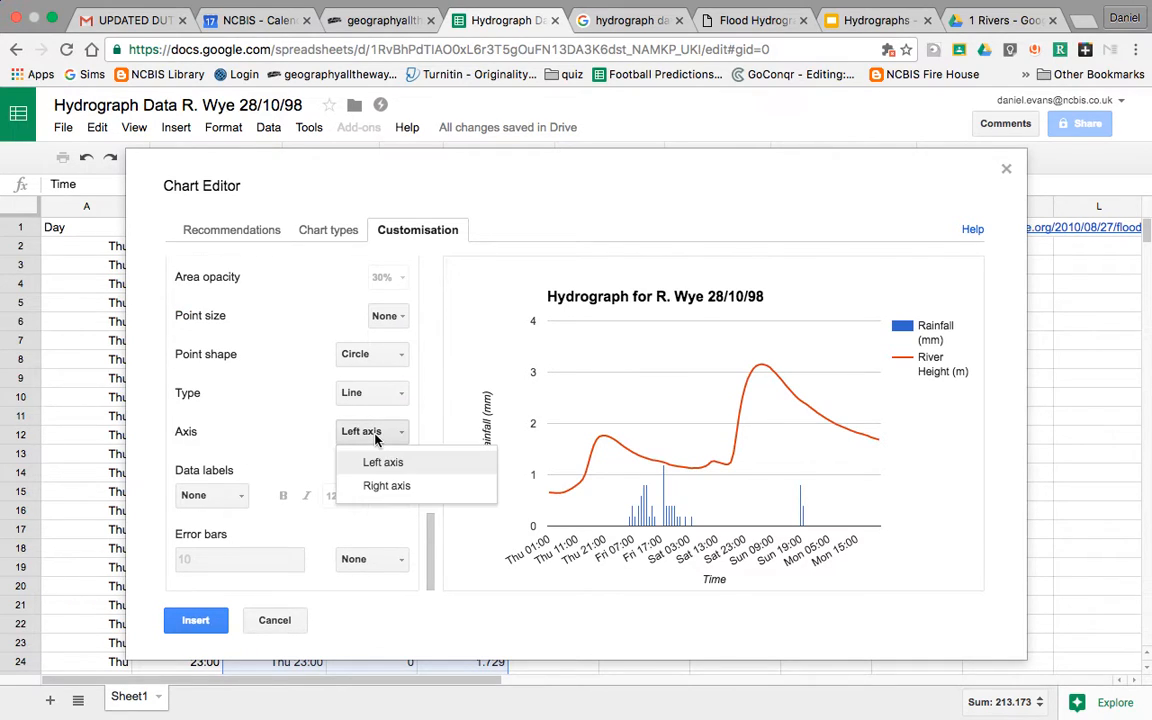
left_click(387, 486)
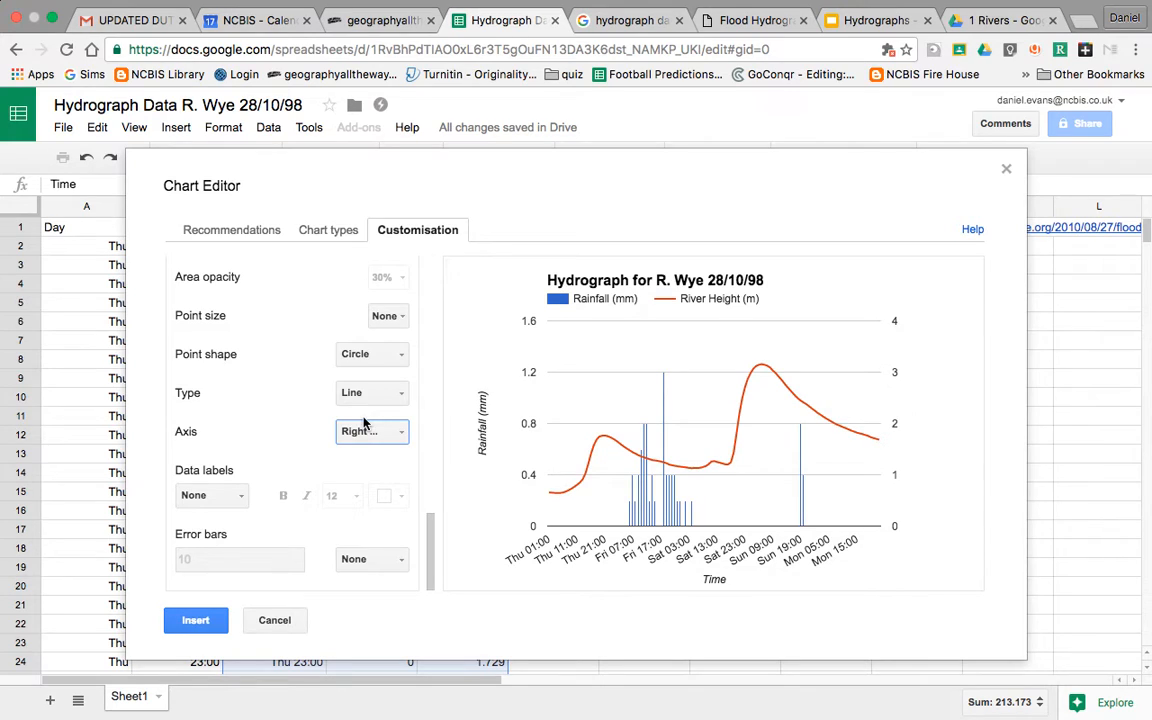
scroll(365, 424, "up", 10)
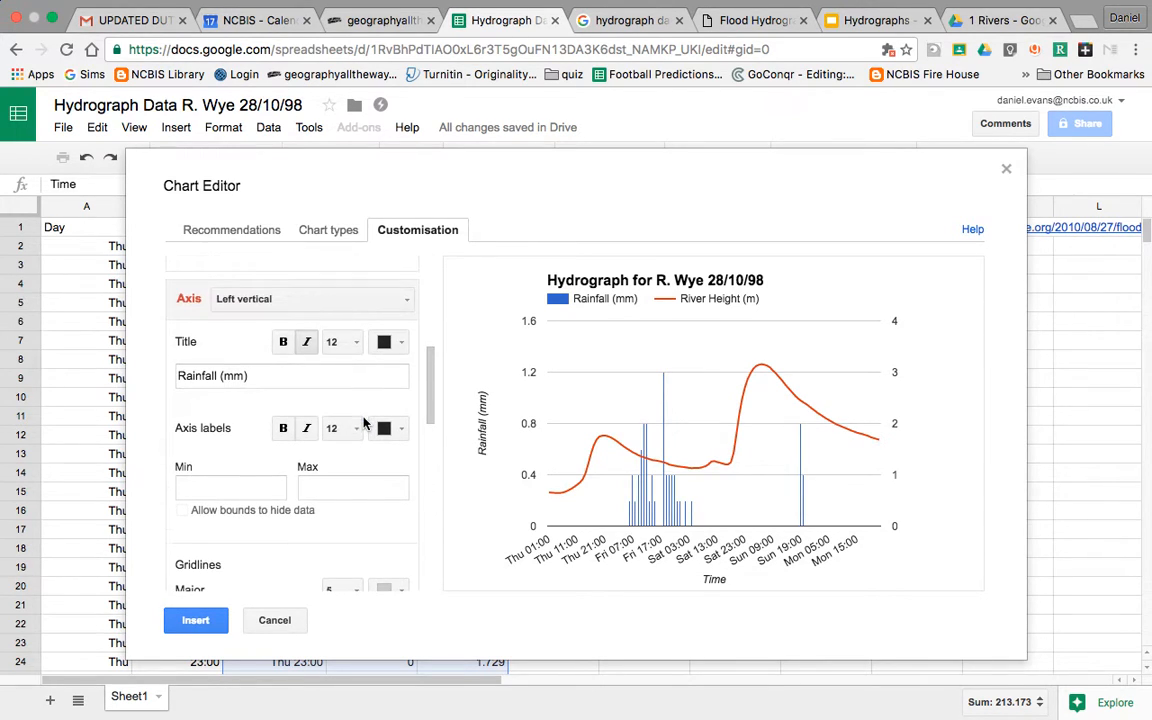
Step: Switch to the Right vertical axis and title it 'River Height (m)'
scroll(231, 375, "up", 3)
scroll(229, 388, "down", 1)
left_click(303, 368)
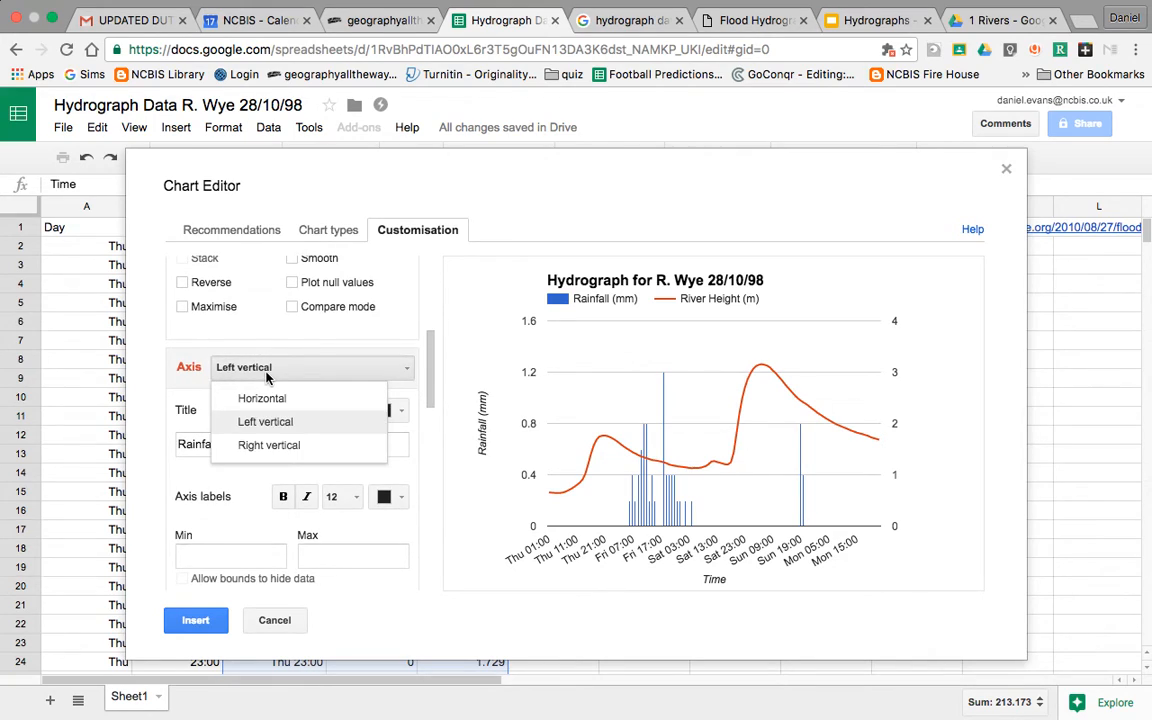
left_click(270, 445)
left_click(253, 446)
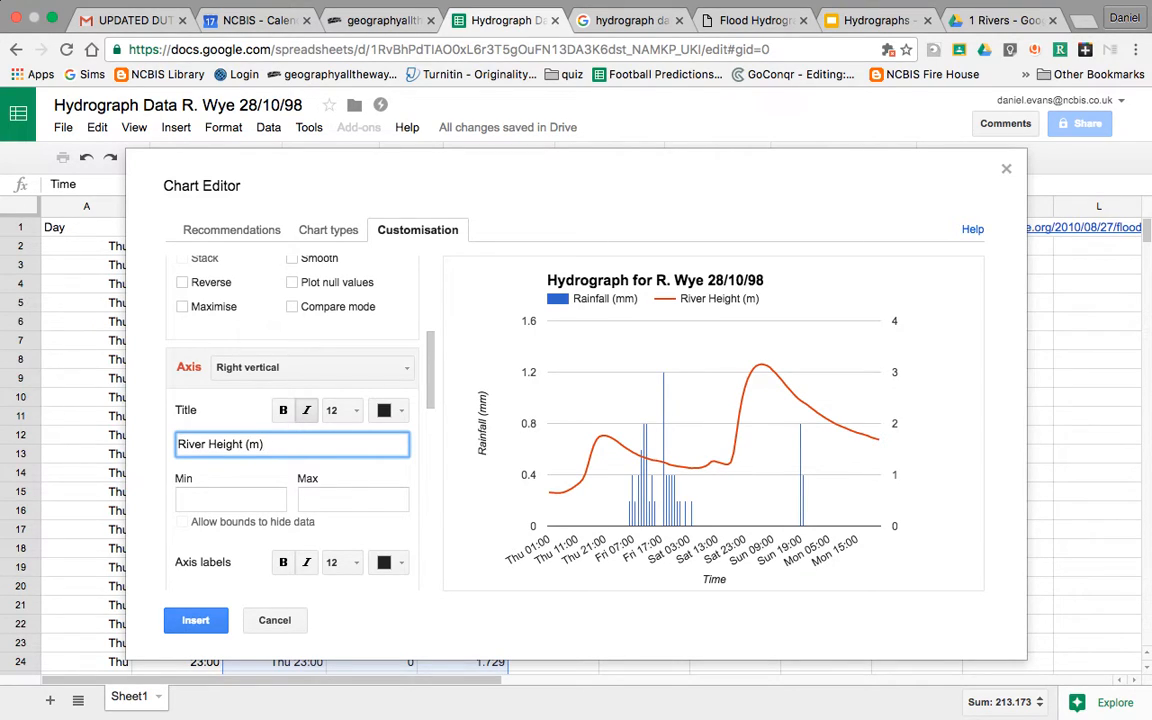
left_click(268, 478)
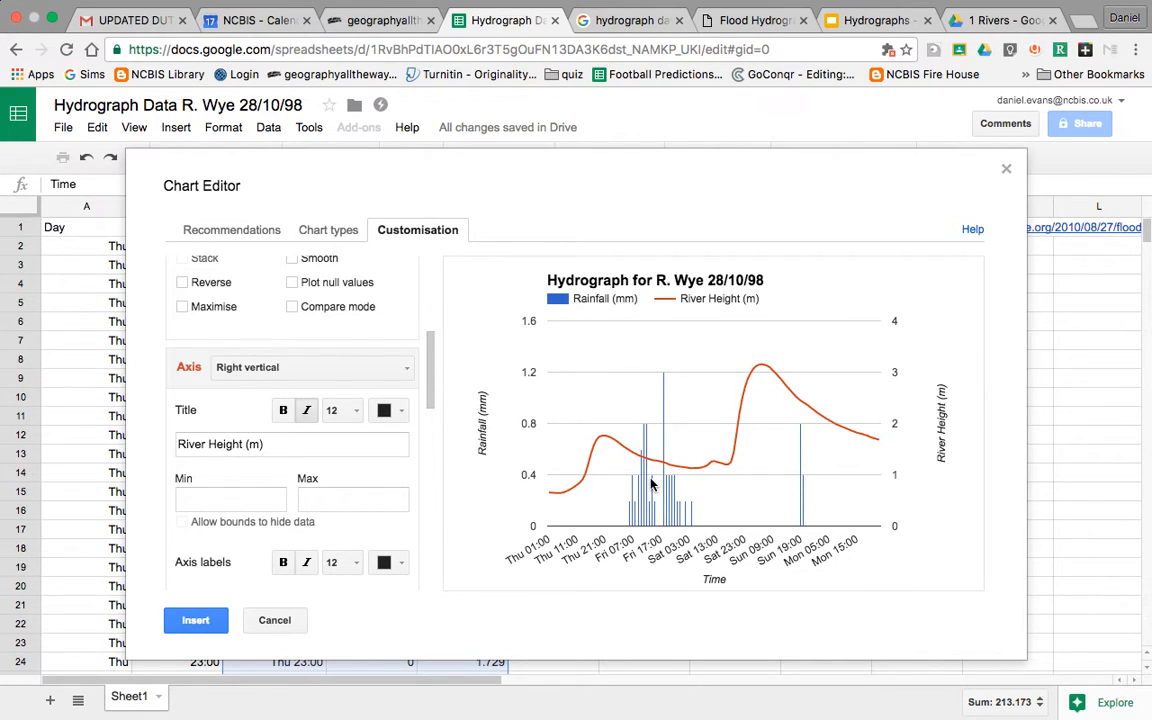
mouse_move(665, 402)
Step: Place the hydrograph on the sheet, enlarge it, then switch to the Finder's Filing folder
left_click(196, 622)
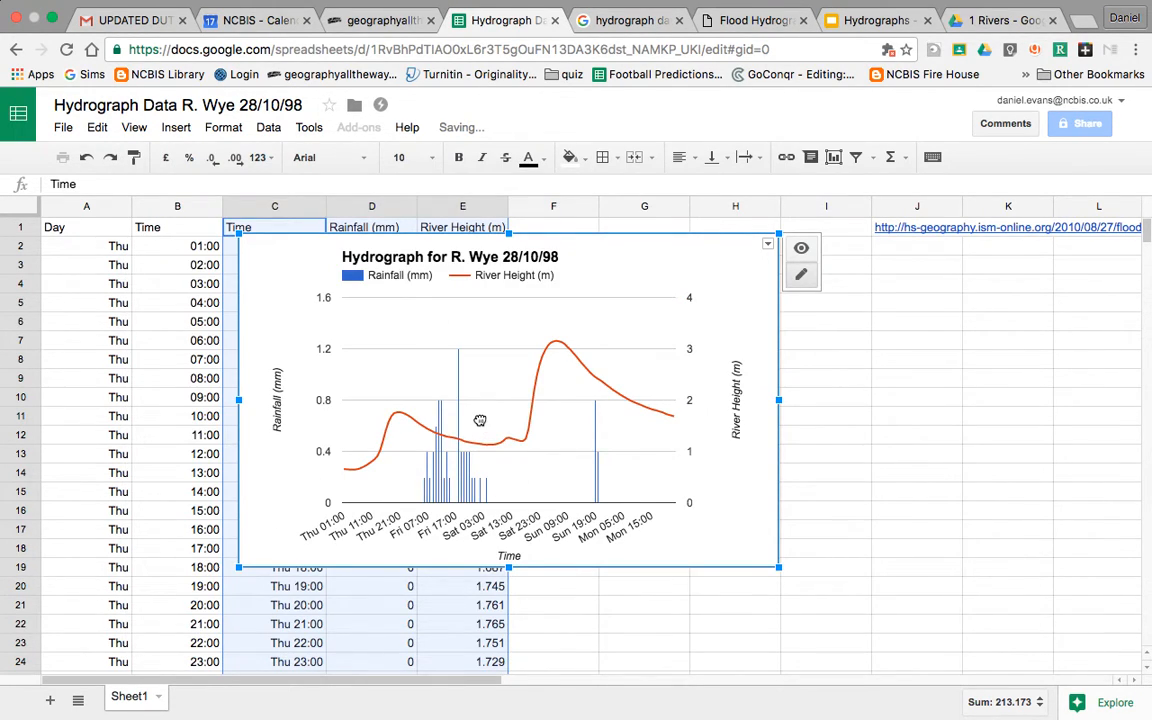
left_click_drag(779, 567, 906, 645)
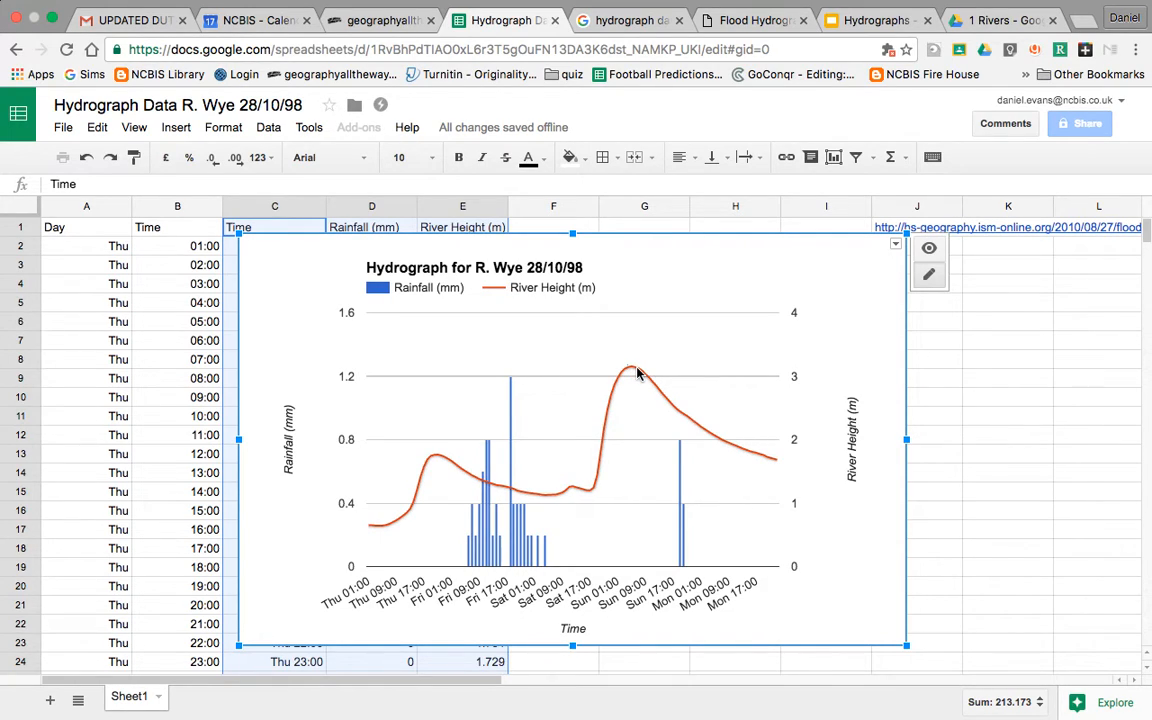
left_click(994, 442)
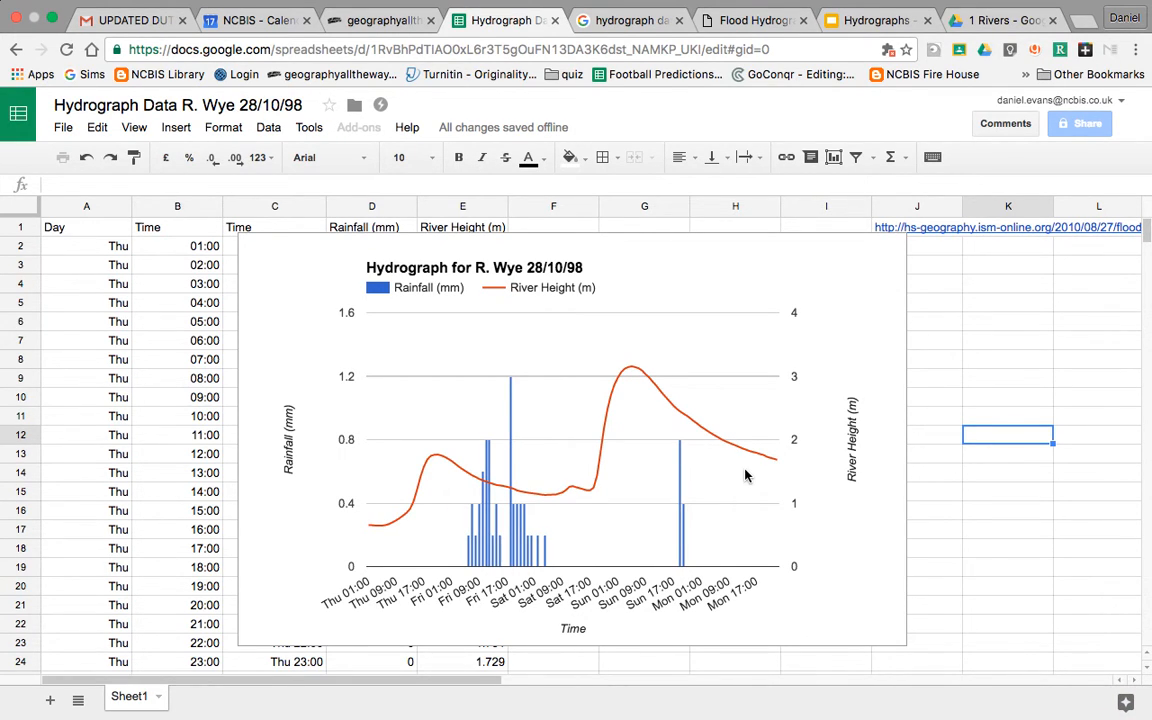
key("ctrl+Left")
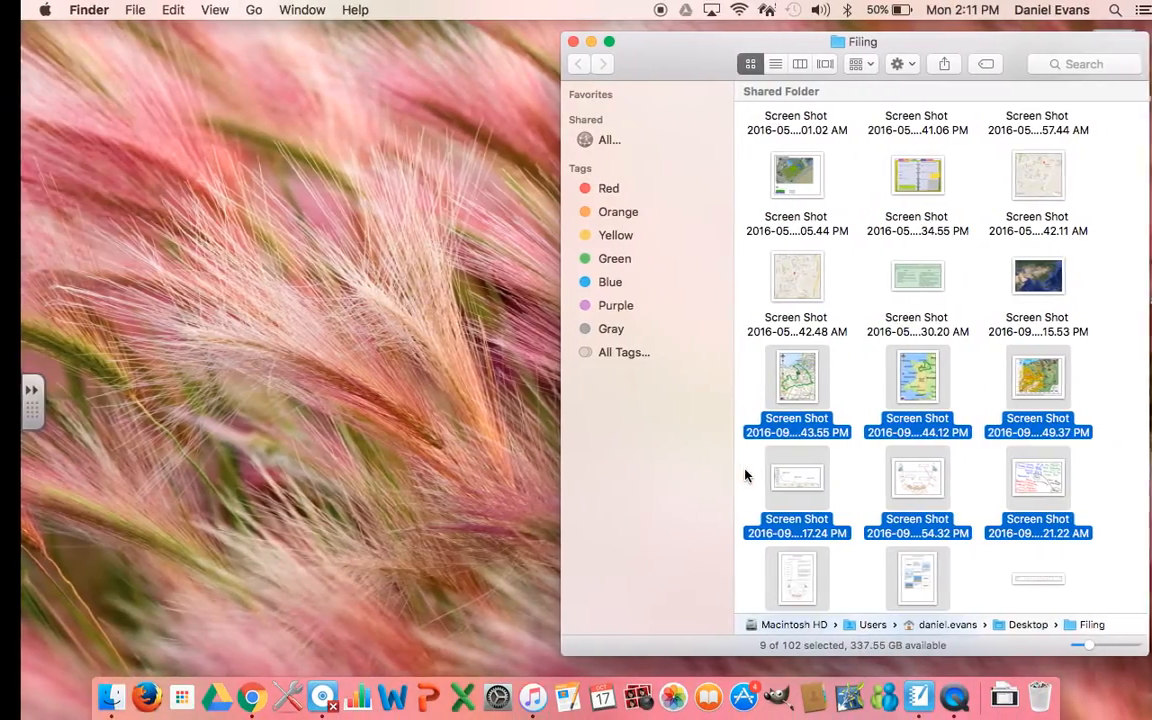